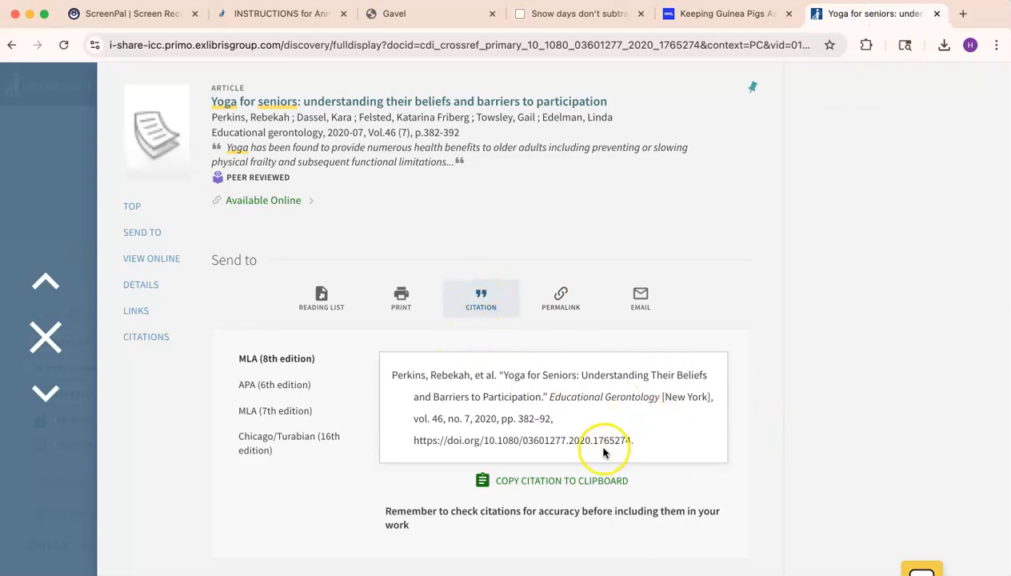
# - Open the first student-written sample from the Annotated Bibliography instructions, look through its pages and close it
pyautogui.click(441, 17)
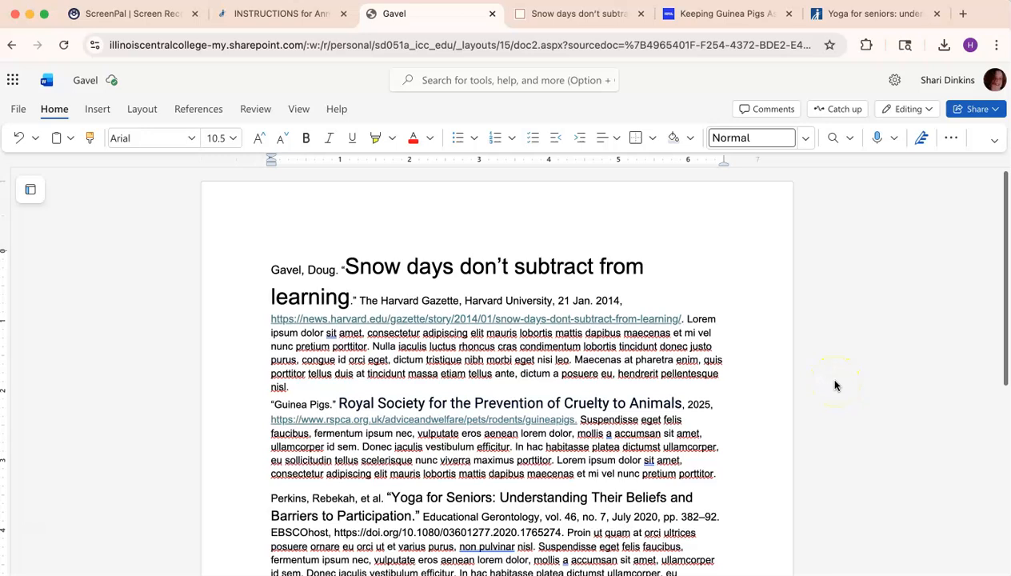
pyautogui.click(262, 14)
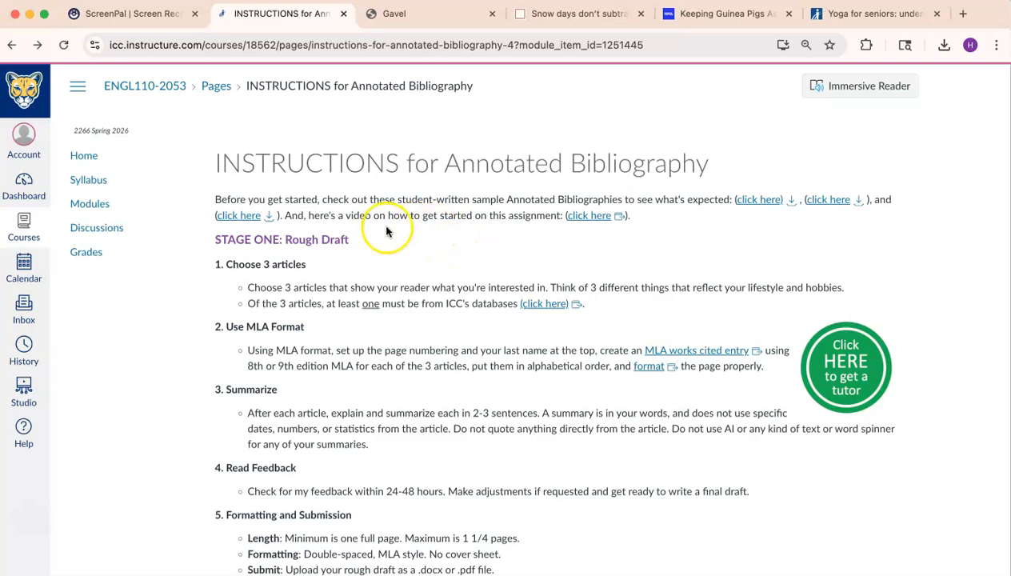
pyautogui.click(759, 201)
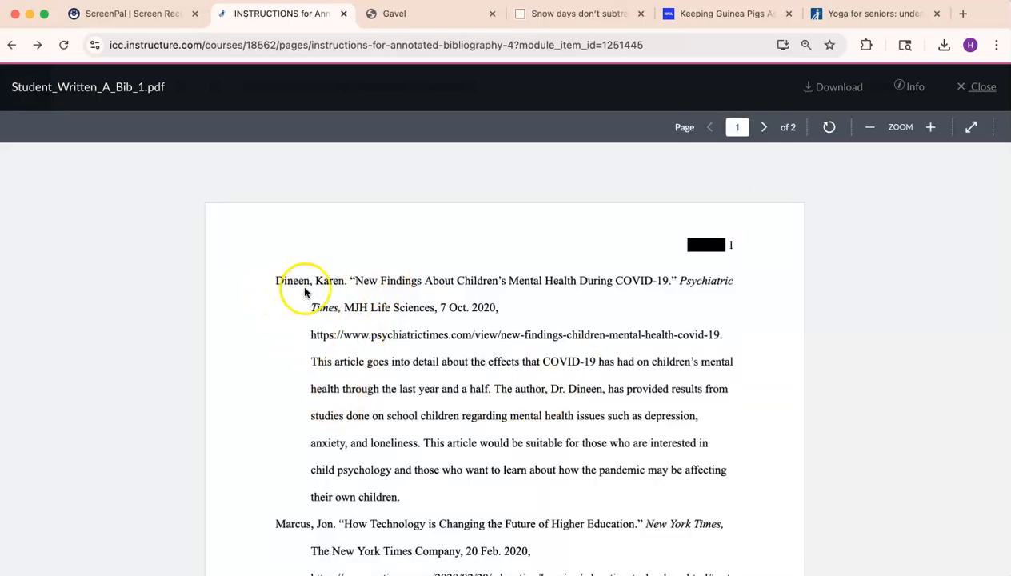
pyautogui.scroll(-10, 533, 464)
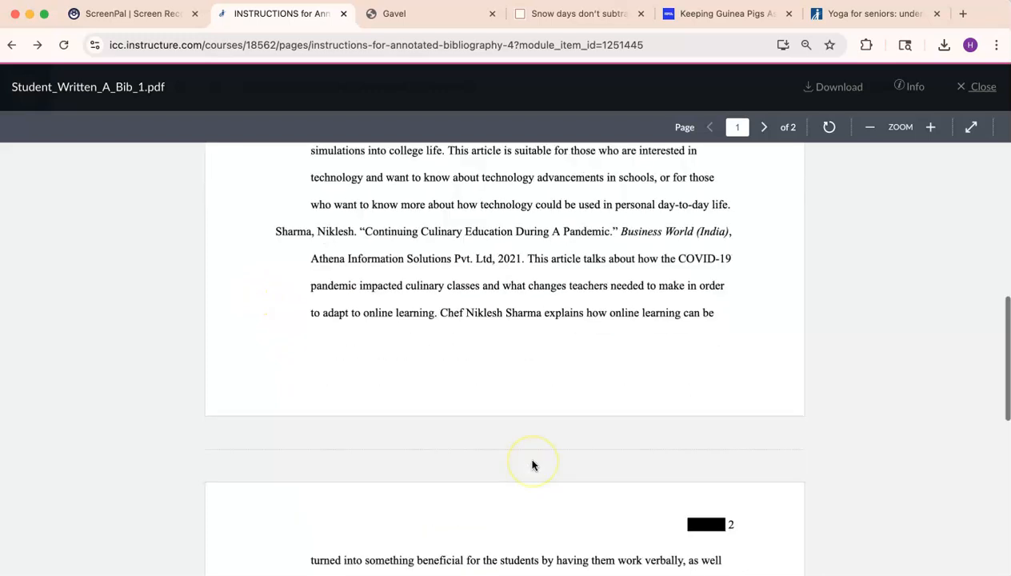
pyautogui.scroll(10, 533, 465)
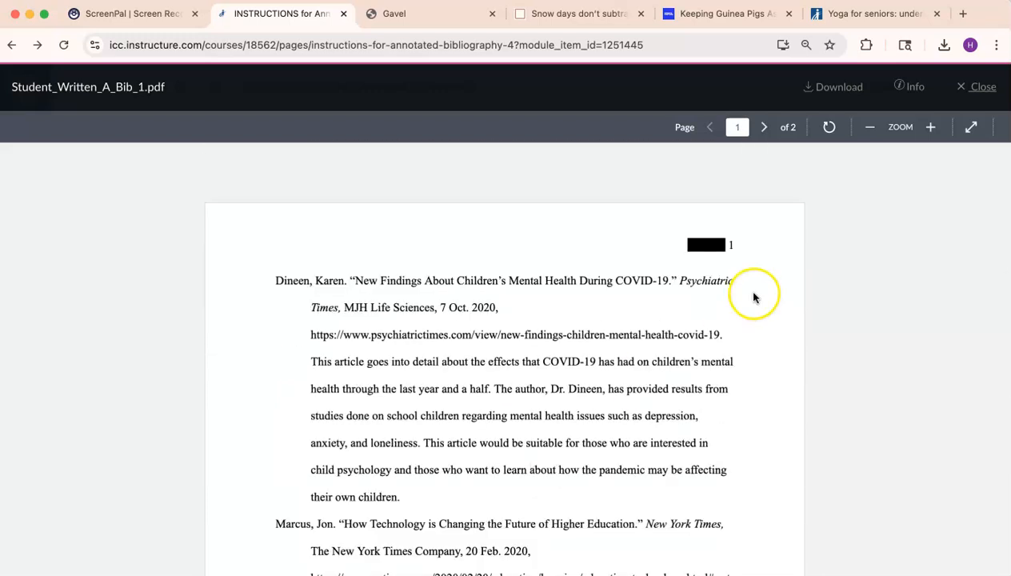
pyautogui.click(978, 87)
# - Examine the course page showing how an MLA annotated bibliography should look, and return to the instructions
pyautogui.scroll(-5, 550, 384)
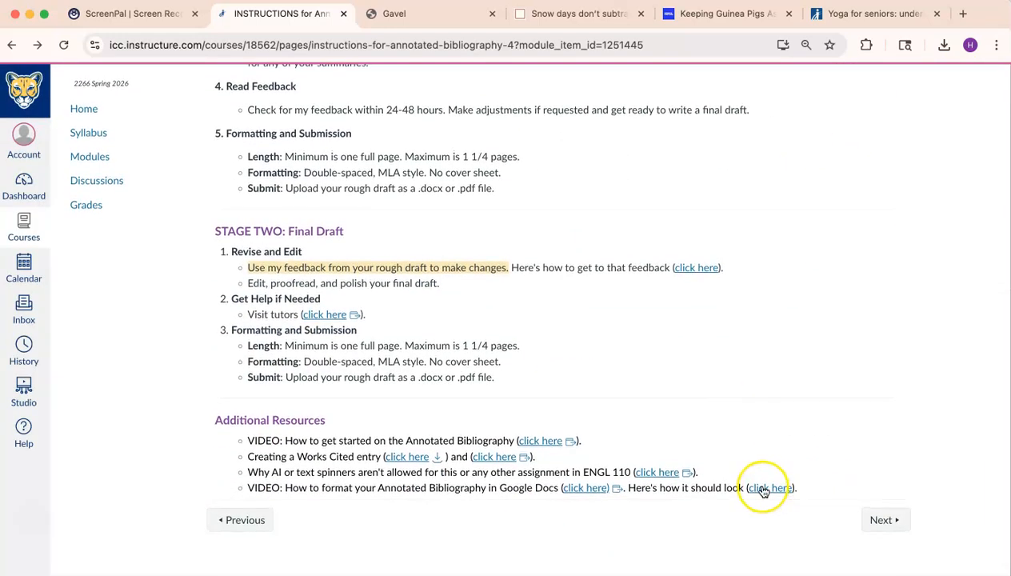
pyautogui.click(764, 490)
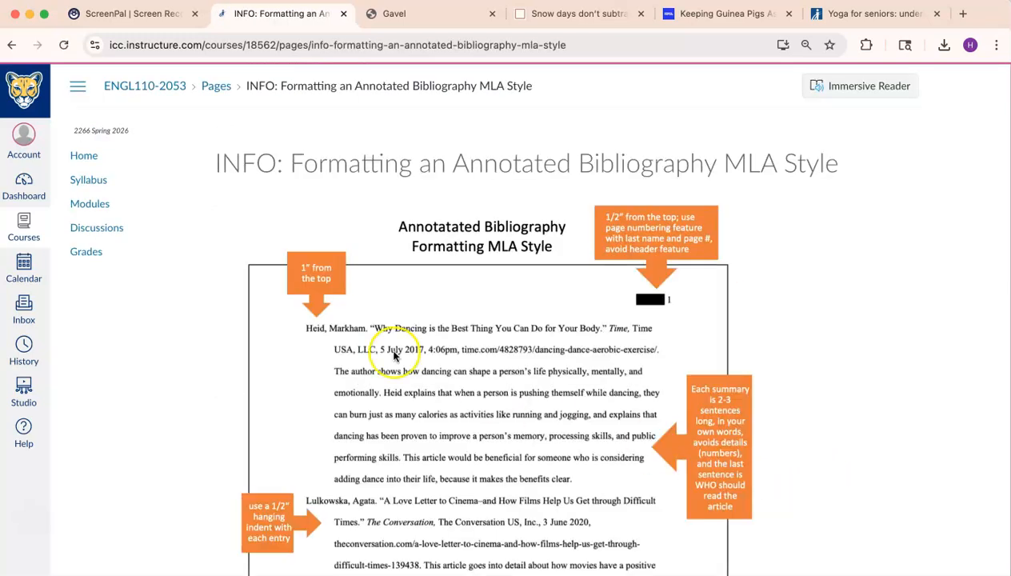
pyautogui.click(17, 47)
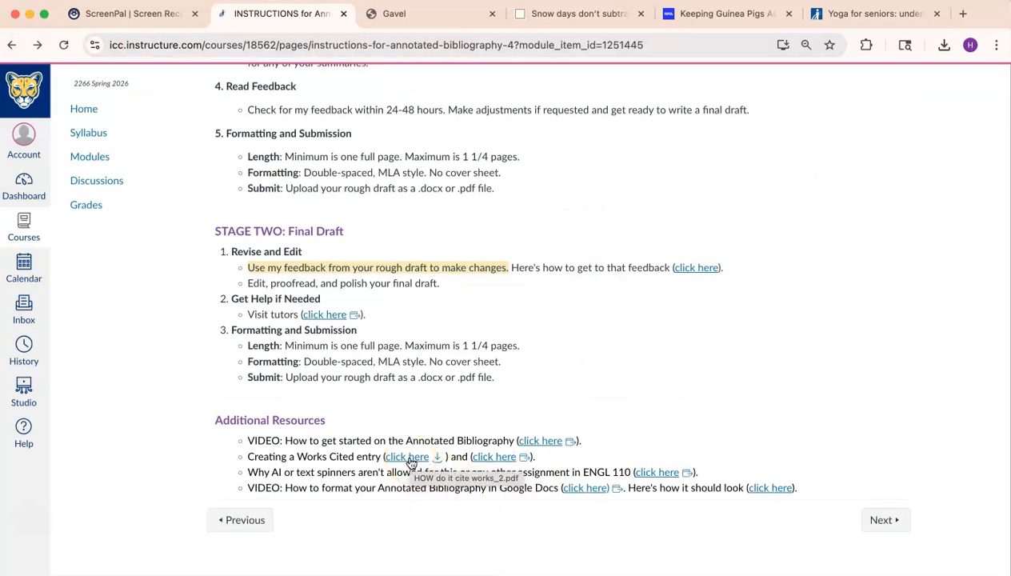
# - Read the tutorial on citing website works in MLA style, including its author, title, date and URL rules, and close it
pyautogui.click(408, 459)
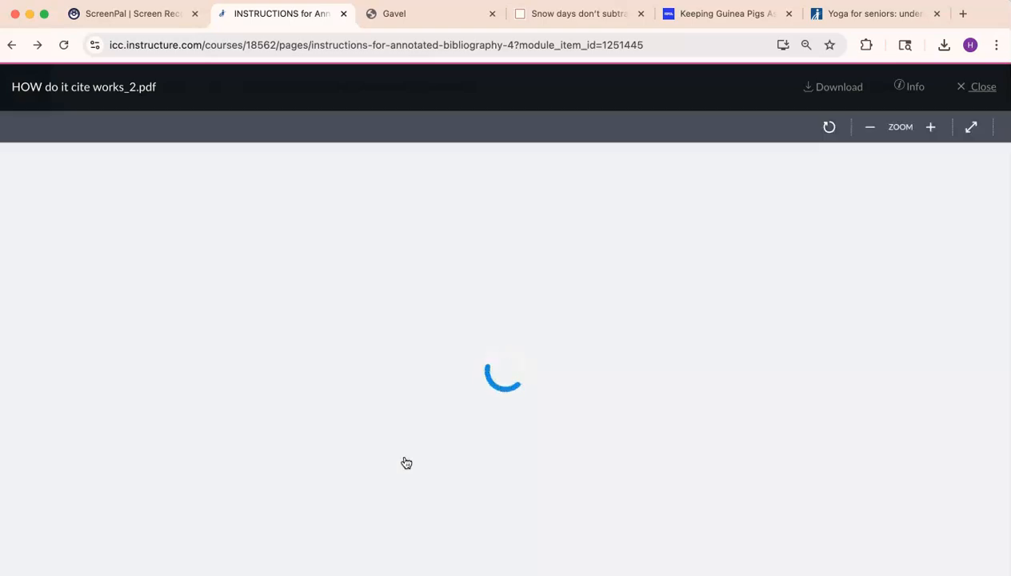
pyautogui.scroll(-5, 797, 487)
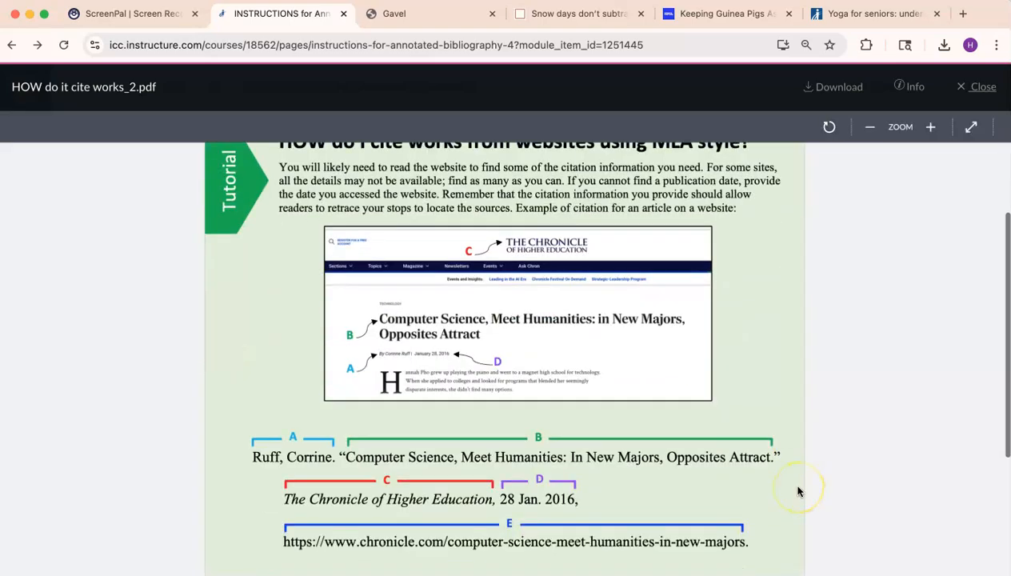
pyautogui.scroll(-2, 796, 491)
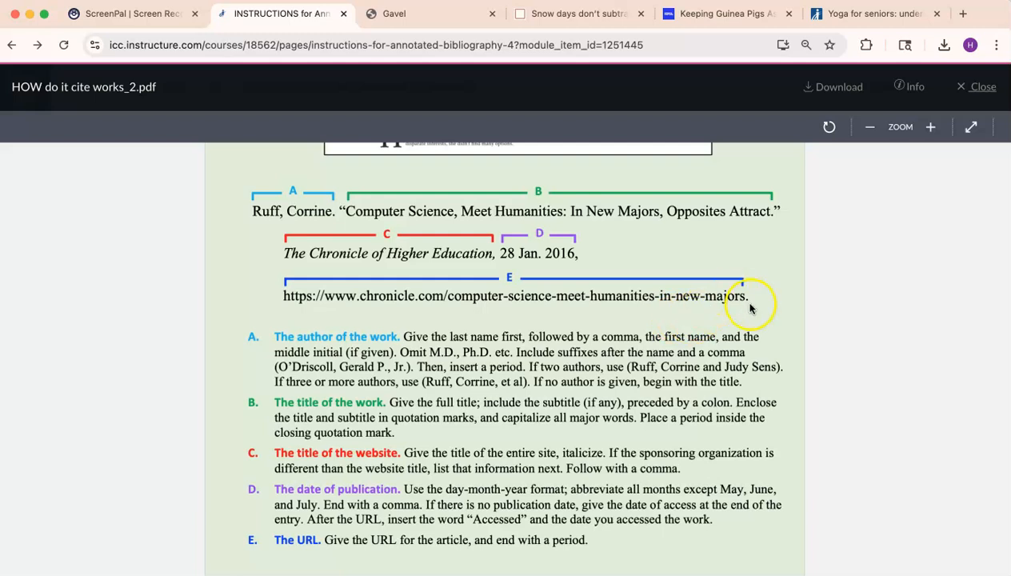
pyautogui.scroll(10, 775, 293)
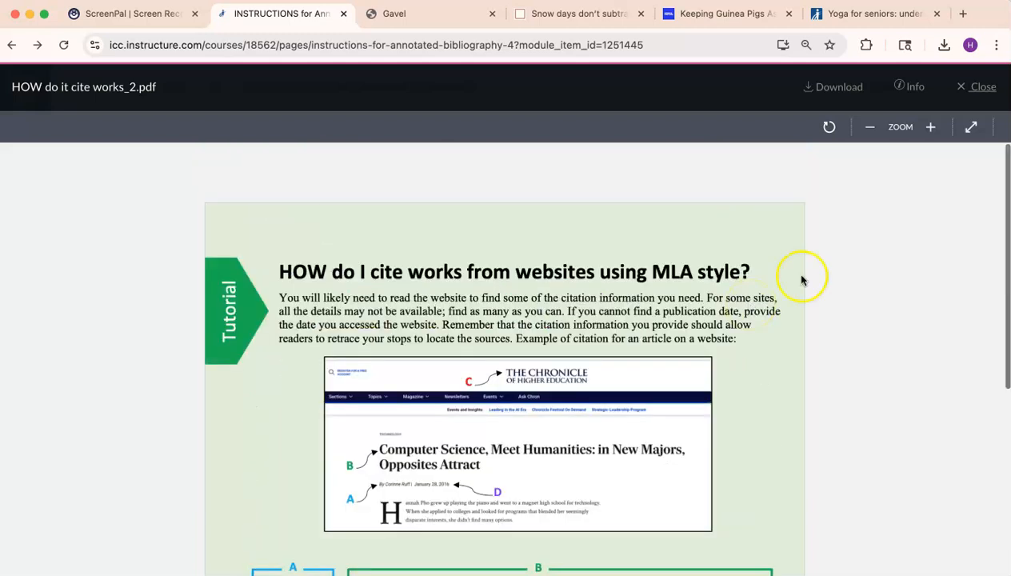
pyautogui.click(983, 88)
pyautogui.scroll(5, 684, 357)
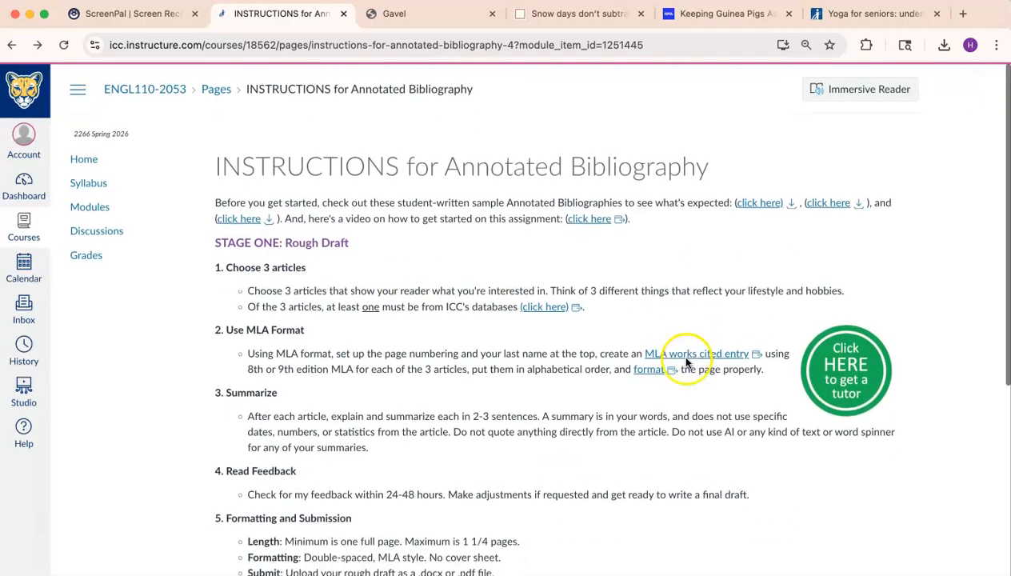
# - Switch to the Word document containing the bibliography entries and rename it A_Bib
pyautogui.click(431, 16)
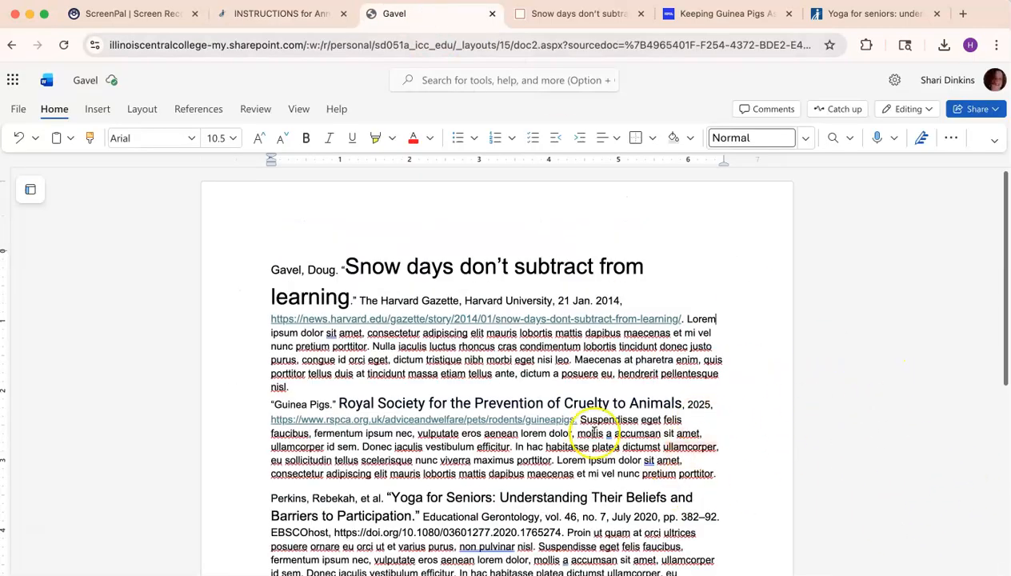
pyautogui.click(85, 78)
pyautogui.write('A_Bib')
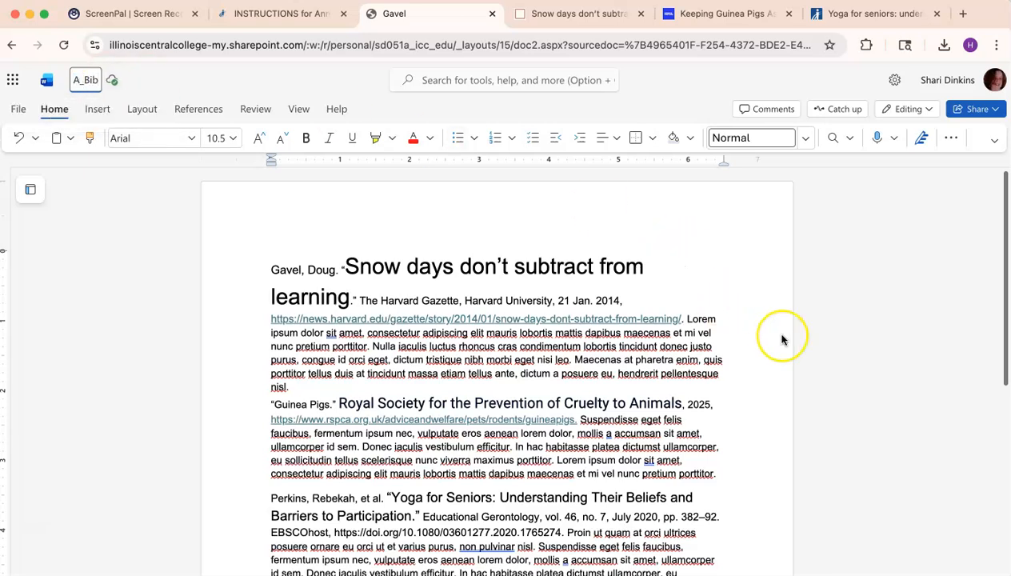
pyautogui.click(847, 361)
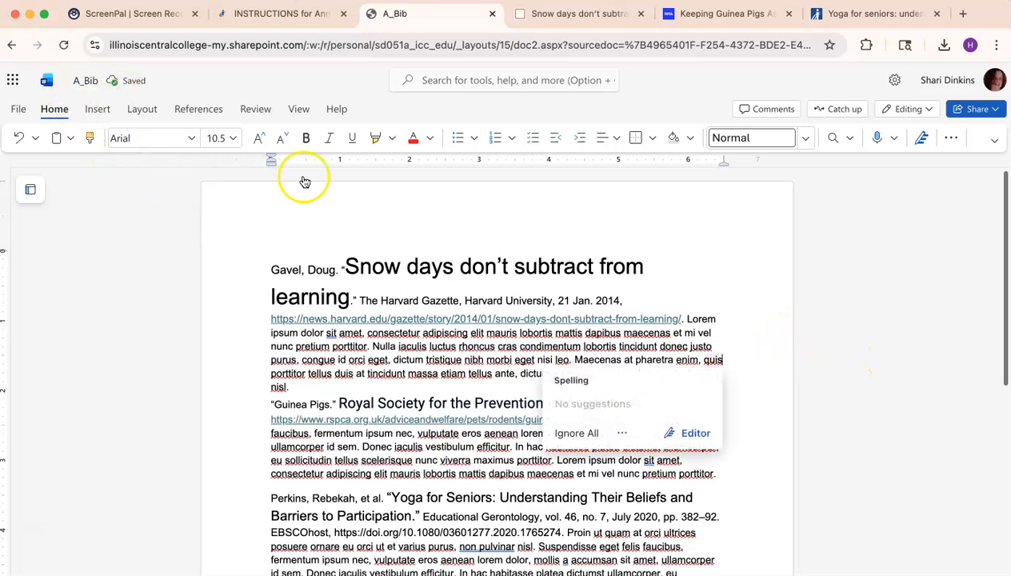
pyautogui.click(768, 267)
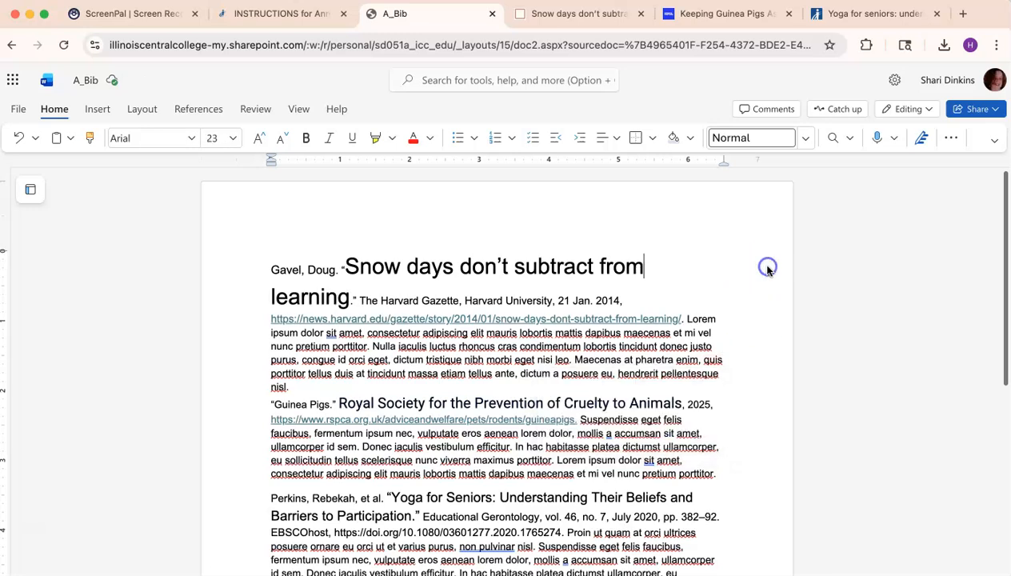
# - Set the document's mode to Editing
pyautogui.click(933, 110)
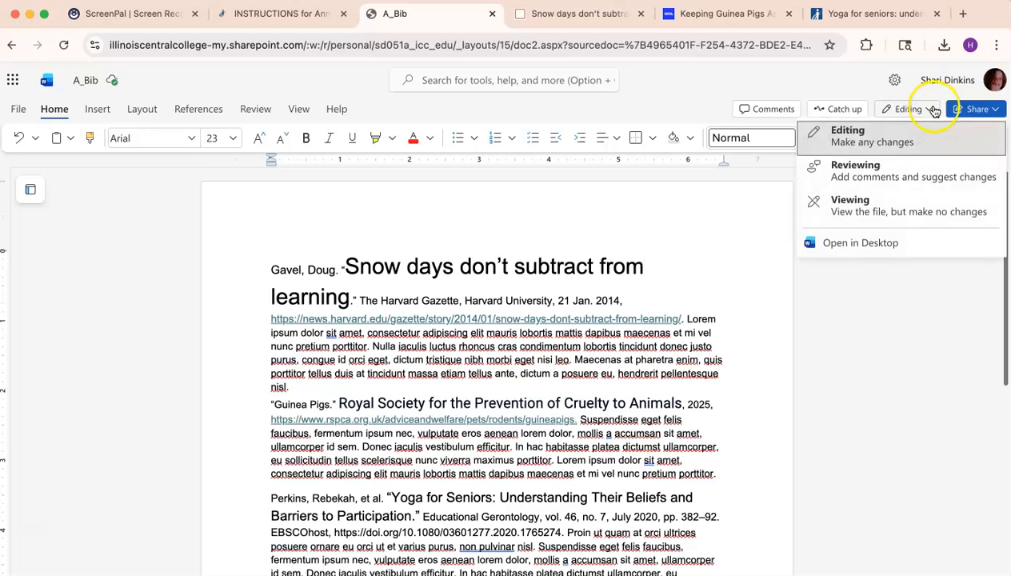
pyautogui.click(890, 145)
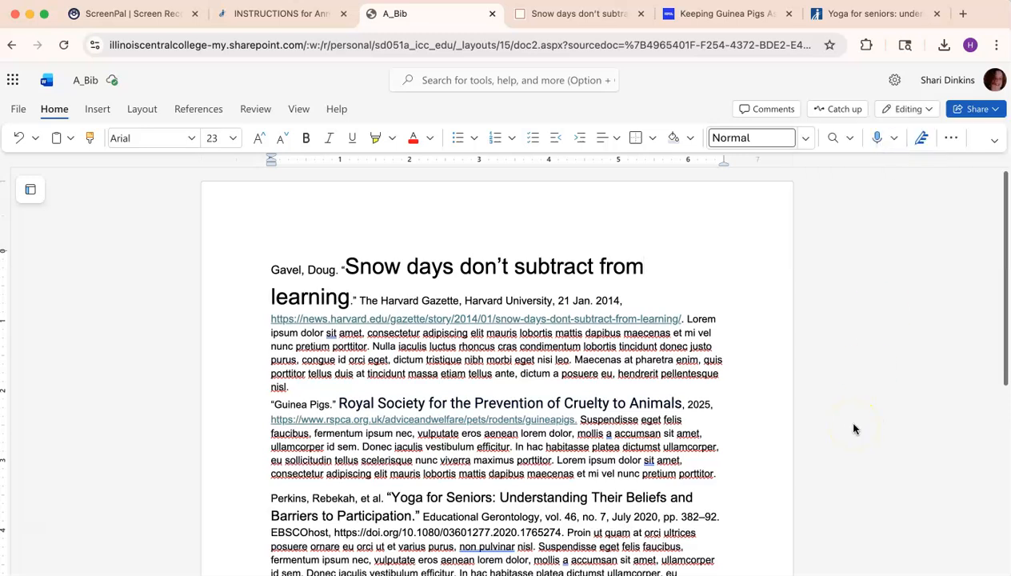
# - Format the entire document's text in Times New Roman at size 12
pyautogui.scroll(-3, 623, 434)
pyautogui.scroll(-2, 623, 434)
pyautogui.scroll(2, 623, 434)
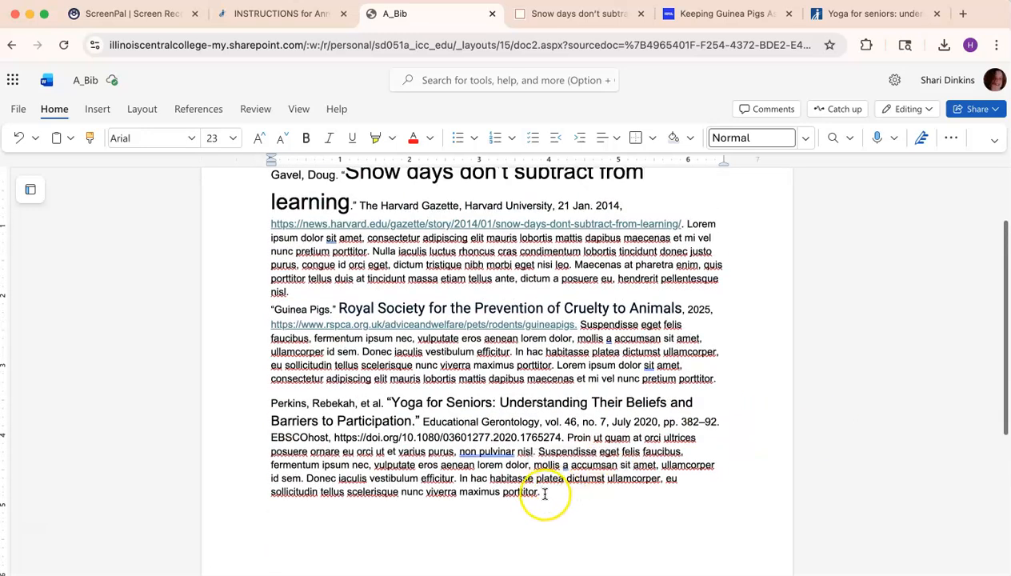
pyautogui.hotkey('ctrl', 'a')
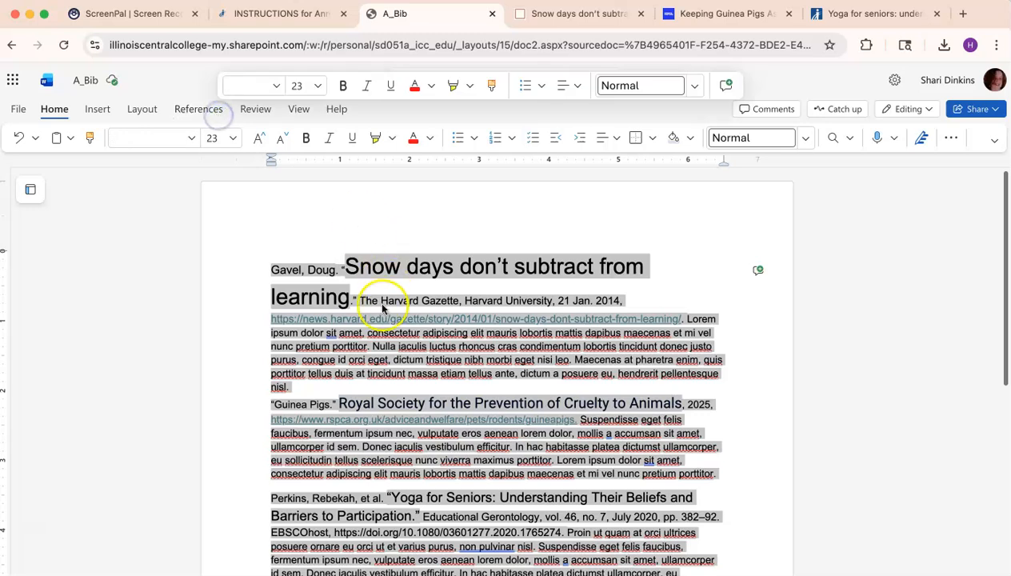
pyautogui.click(190, 137)
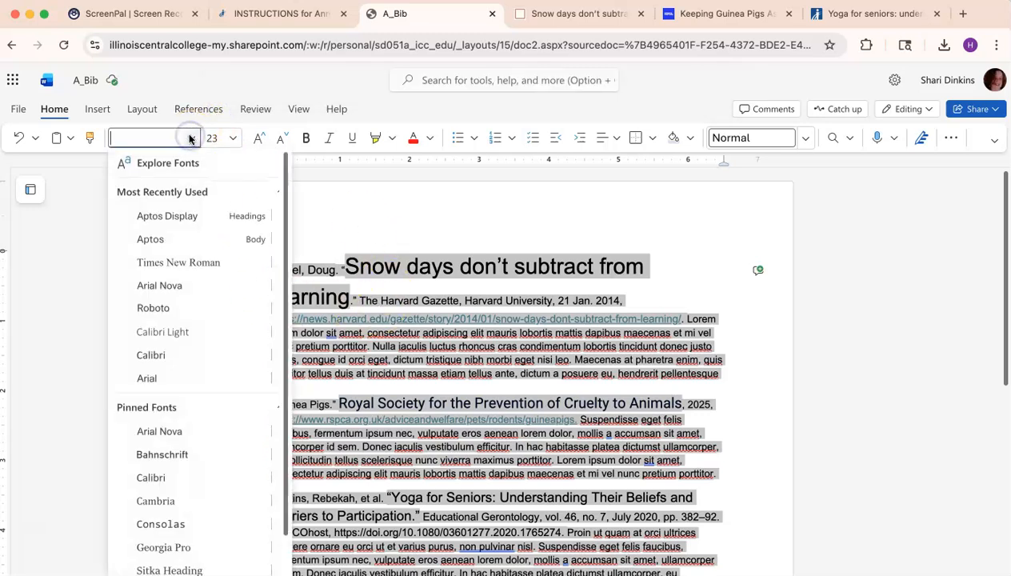
pyautogui.click(204, 264)
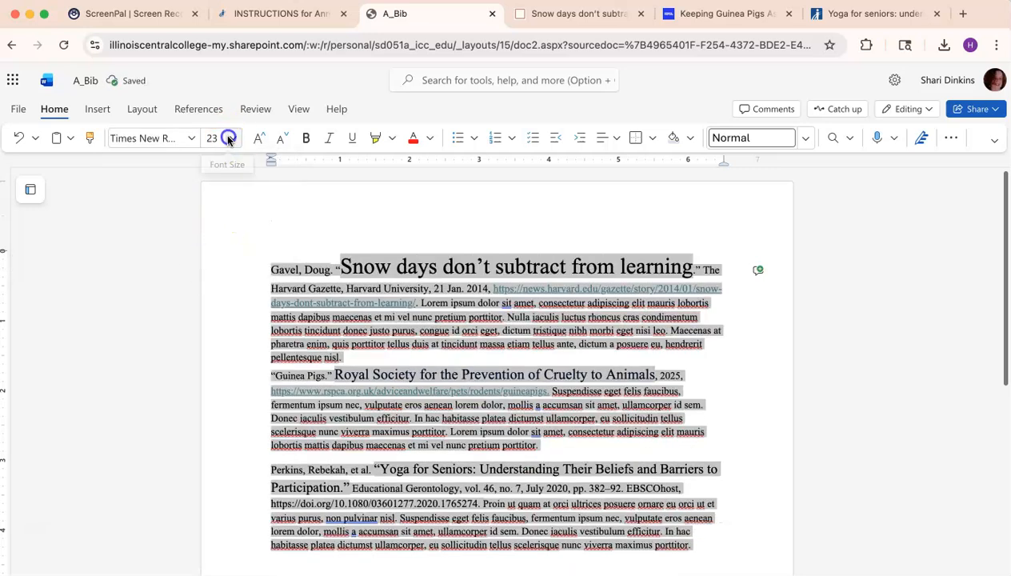
pyautogui.click(232, 137)
pyautogui.click(231, 253)
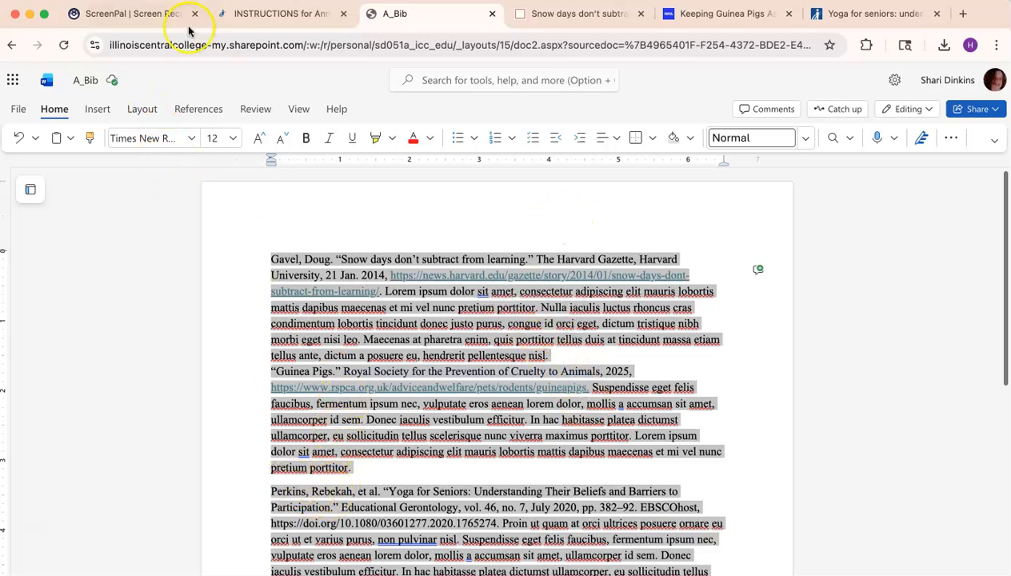
# - Set the spacing after all the selected paragraphs to 0 pt
pyautogui.click(141, 112)
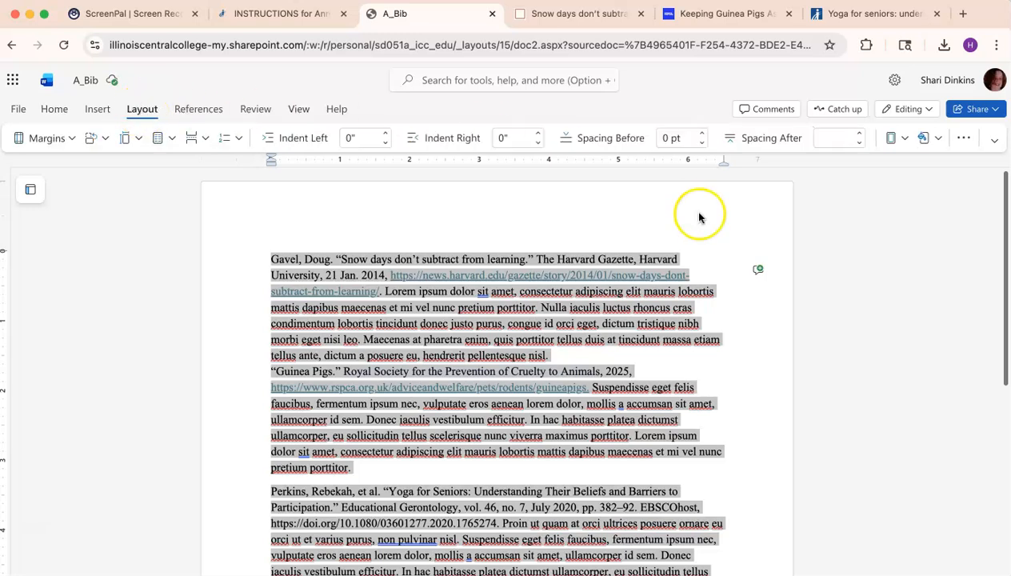
pyautogui.click(665, 139)
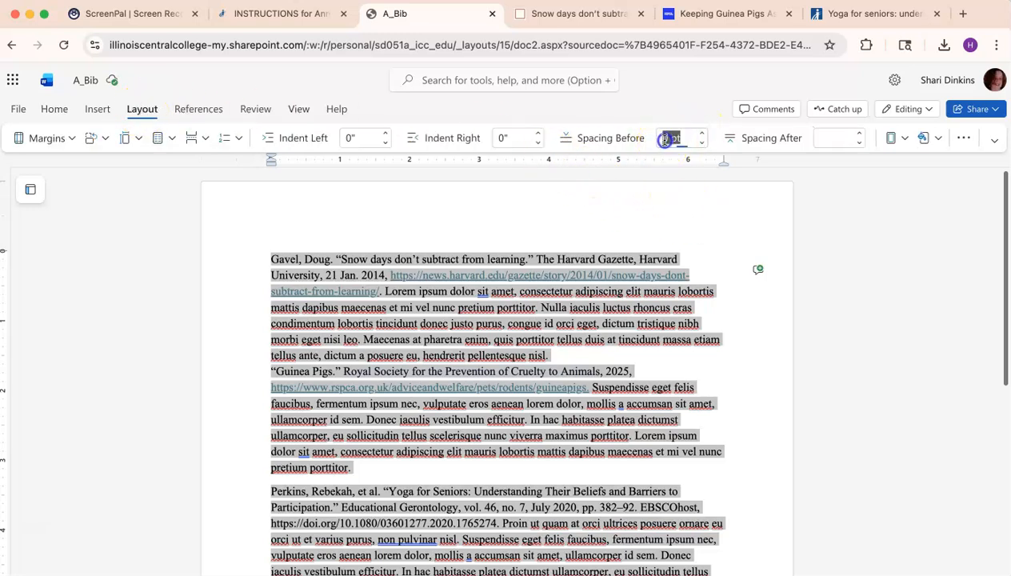
pyautogui.click(820, 139)
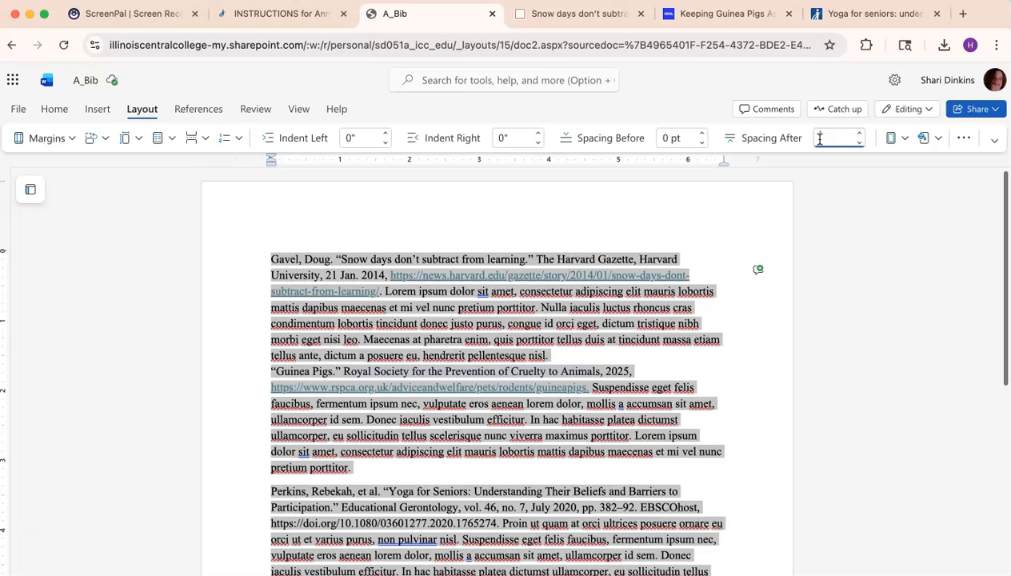
pyautogui.write('0')
pyautogui.press('Return')
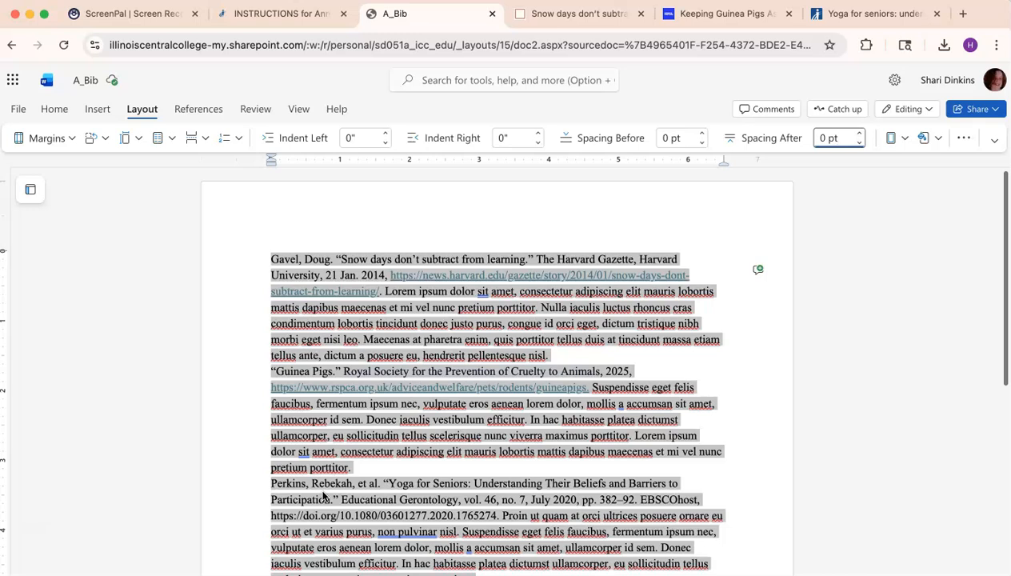
# - Turn the document ruler off and back on
pyautogui.click(297, 111)
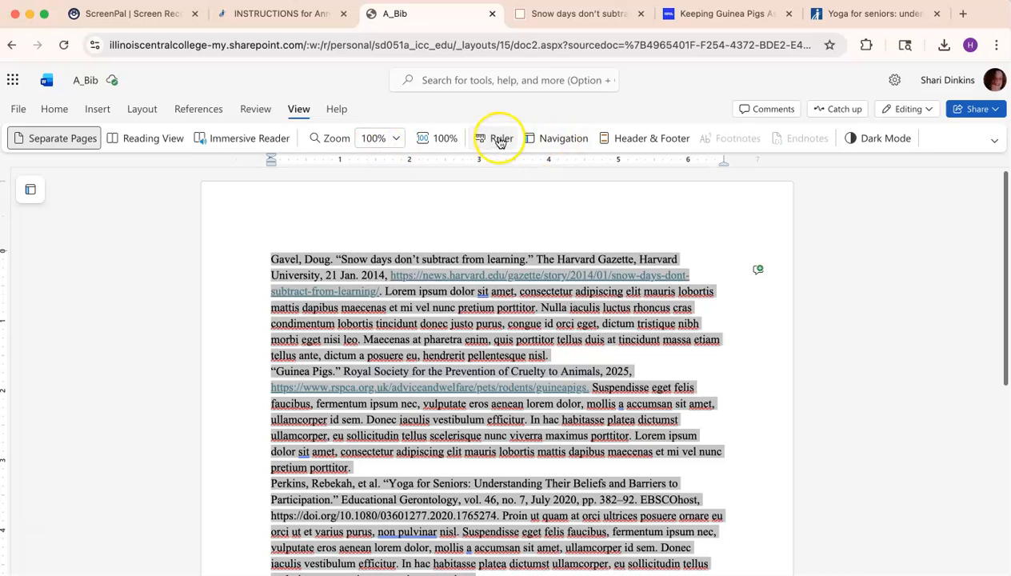
pyautogui.click(501, 140)
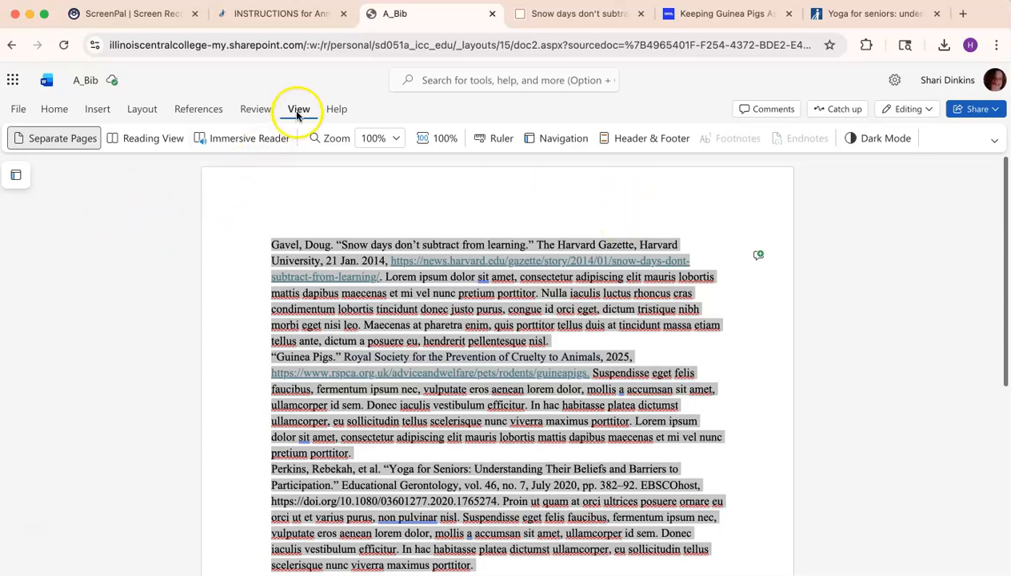
pyautogui.click(496, 138)
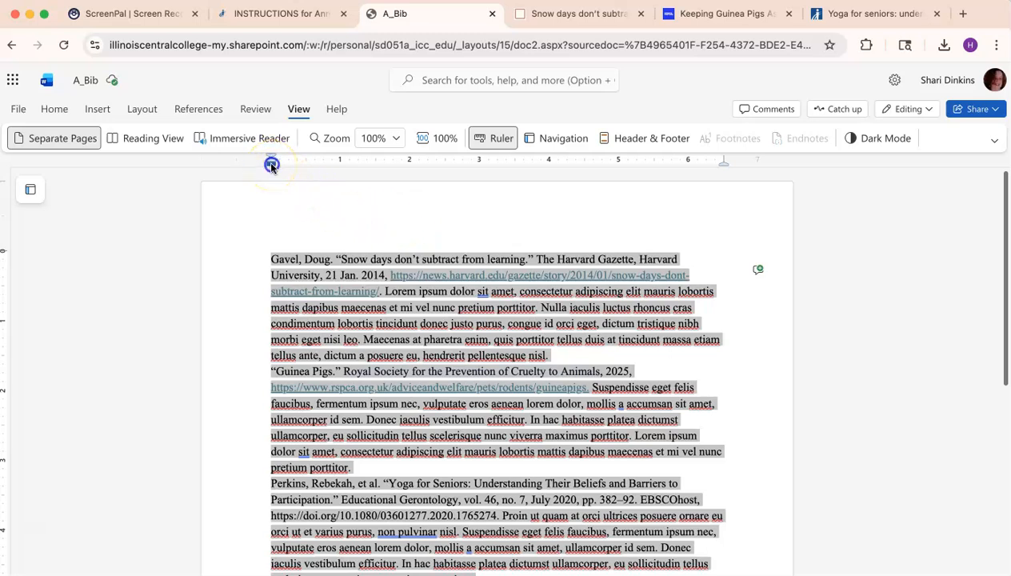
# - Give all the entries a half-inch hanging indent on the ruler, with the first lines at 0.00 in
pyautogui.moveTo(274, 165); pyautogui.dragTo(307, 166)
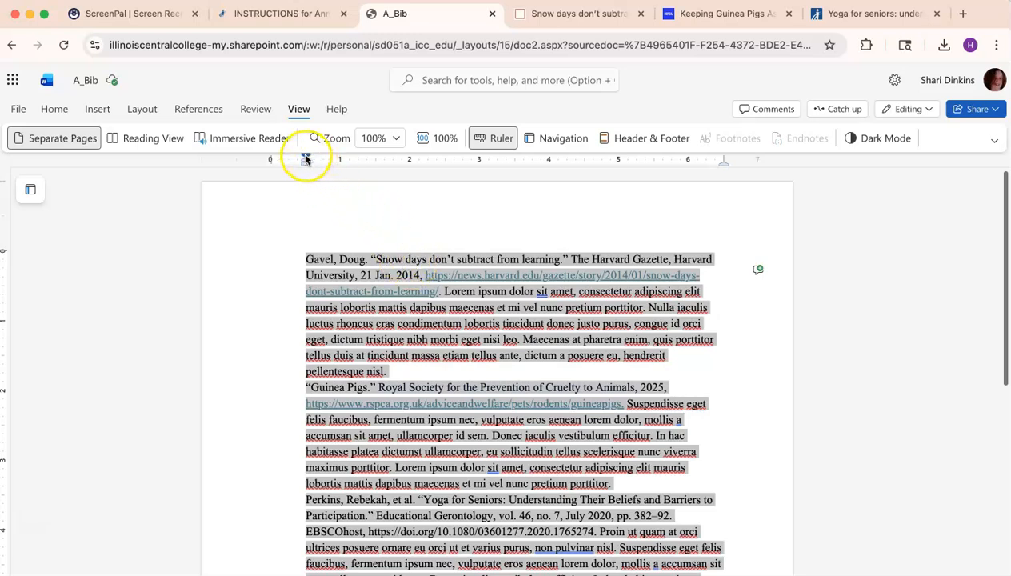
pyautogui.moveTo(304, 157); pyautogui.dragTo(273, 162)
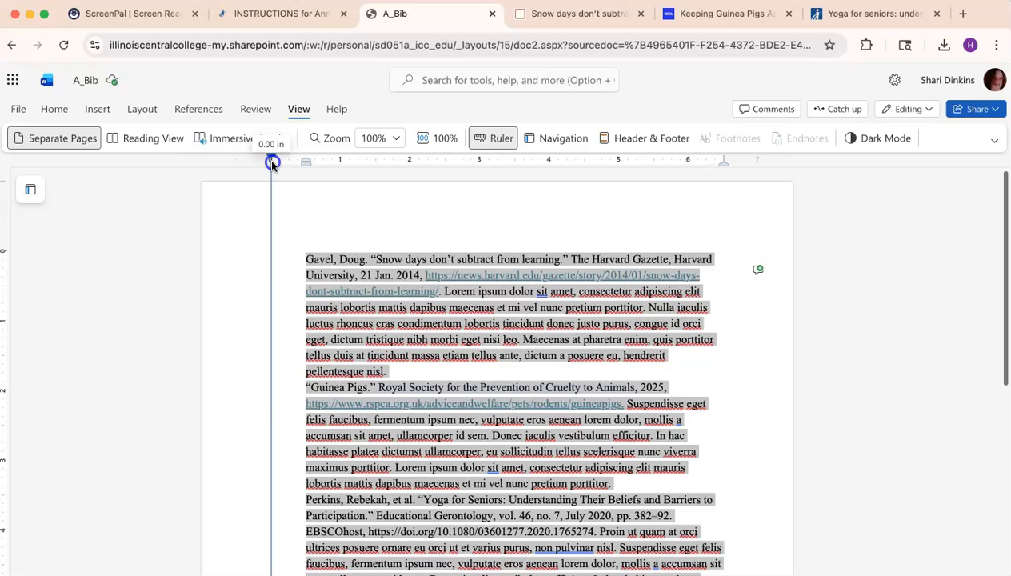
pyautogui.moveTo(272, 162); pyautogui.dragTo(273, 166)
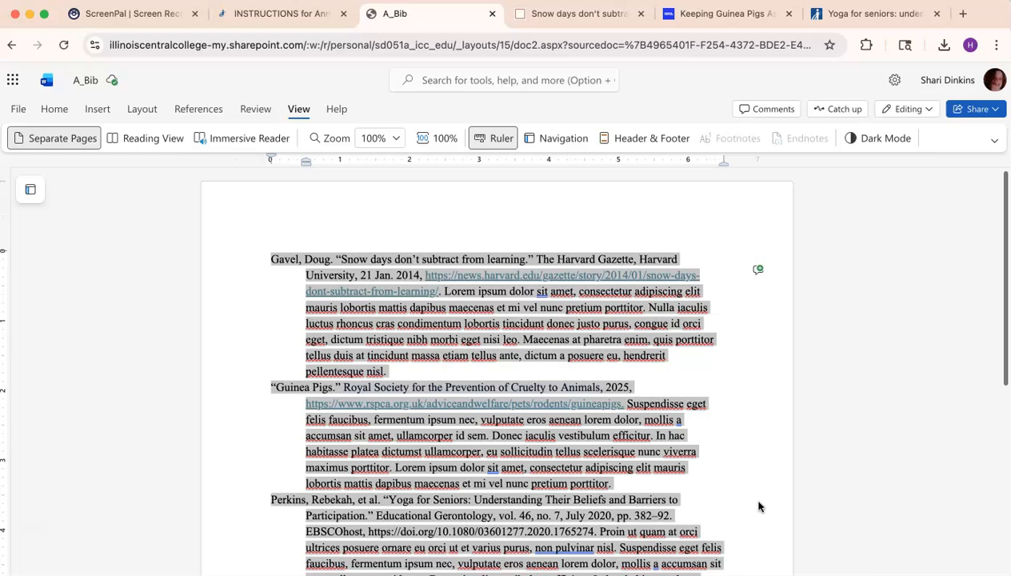
# - Set the line spacing of all the selected bibliography entries to Double in the paragraph options
pyautogui.click(62, 111)
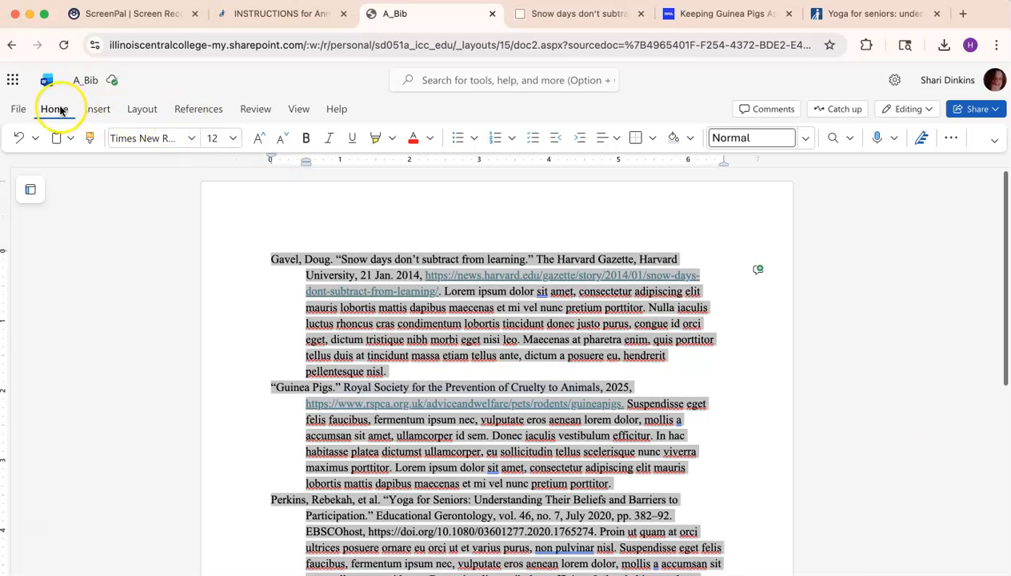
pyautogui.click(952, 141)
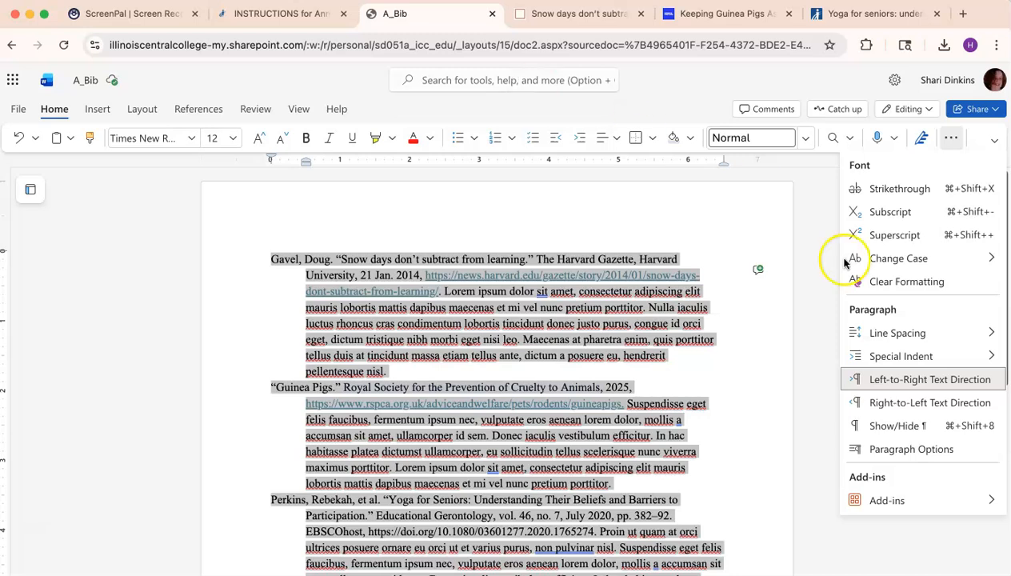
pyautogui.click(914, 356)
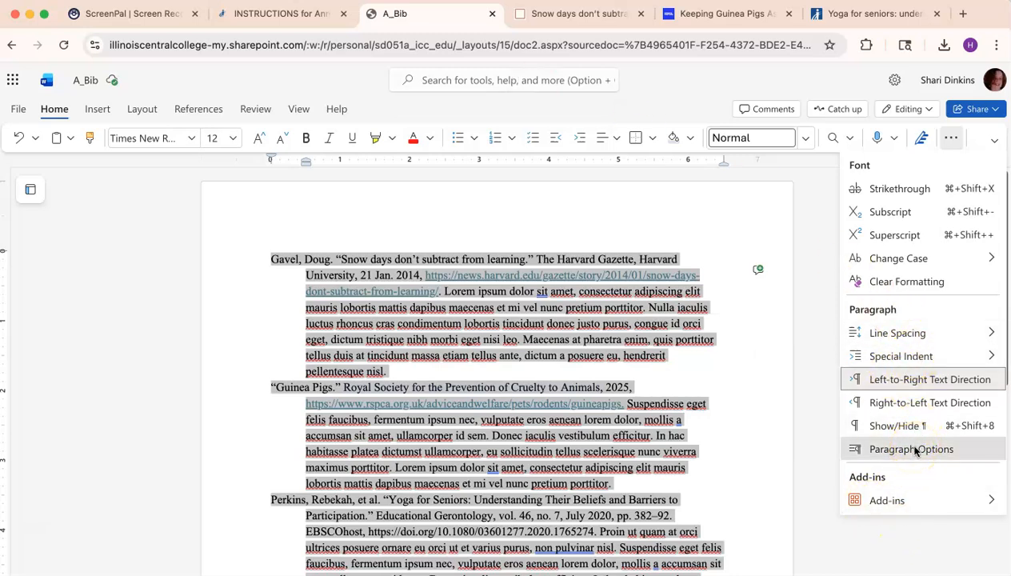
pyautogui.click(912, 449)
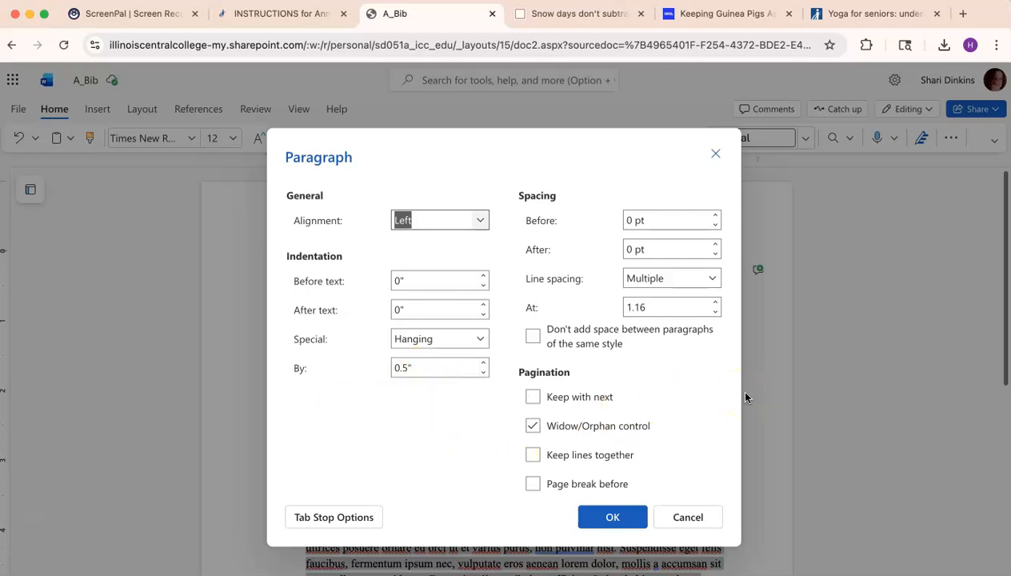
pyautogui.click(708, 278)
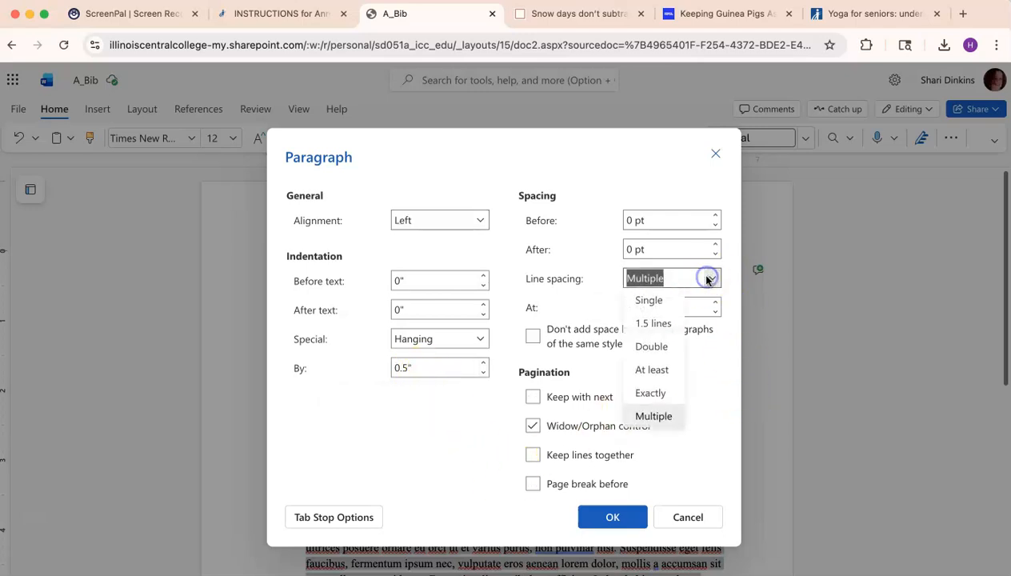
pyautogui.click(664, 346)
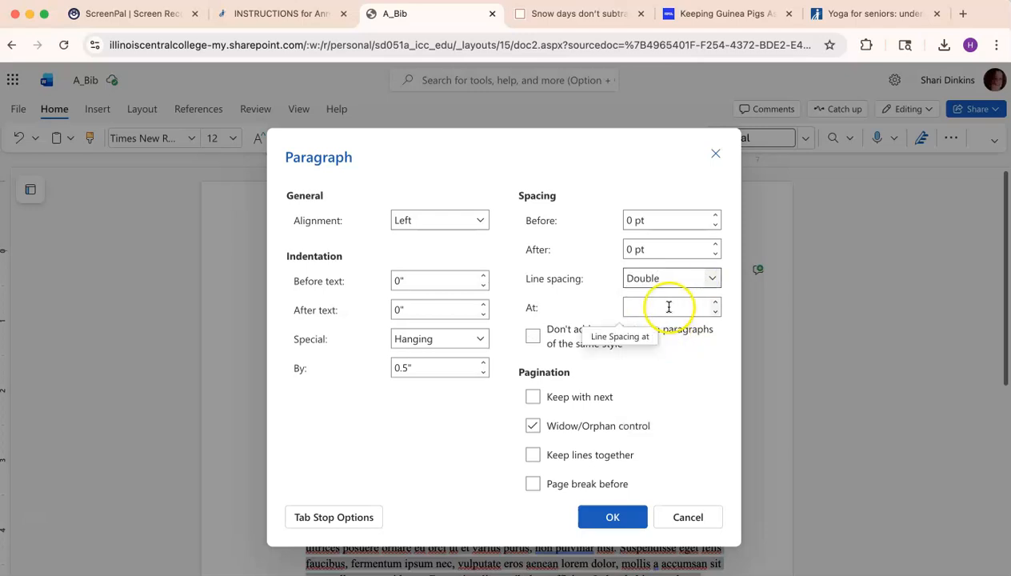
pyautogui.click(606, 518)
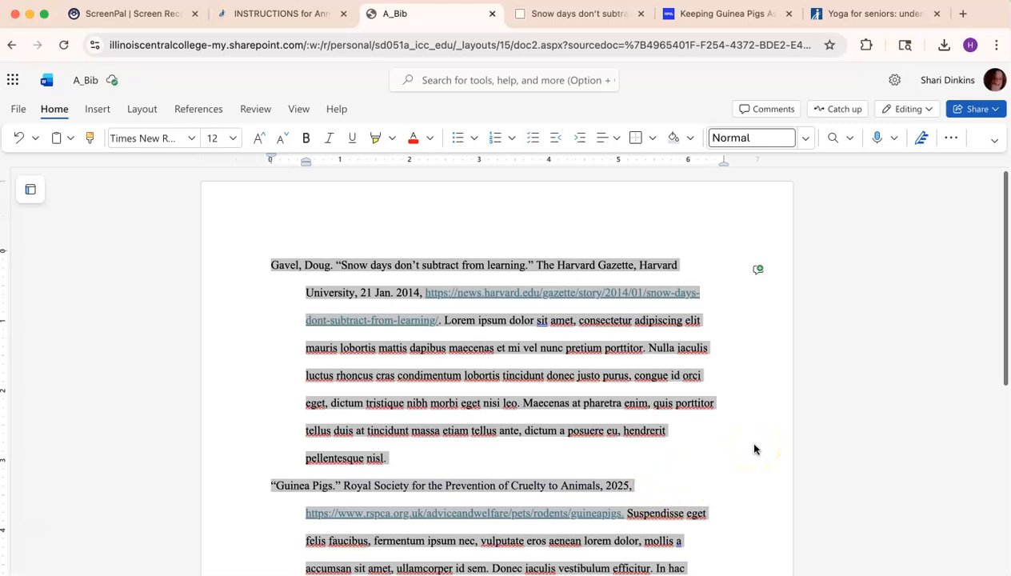
pyautogui.click(754, 450)
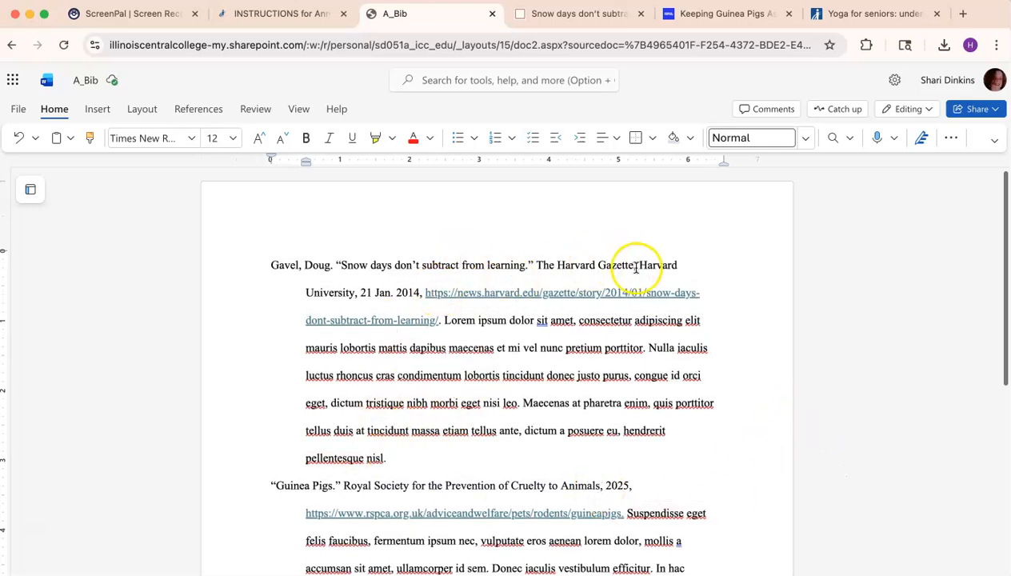
# - Italicize the publication title "The Harvard Gazette," in the first bibliography entry
pyautogui.moveTo(631, 268); pyautogui.dragTo(572, 266)
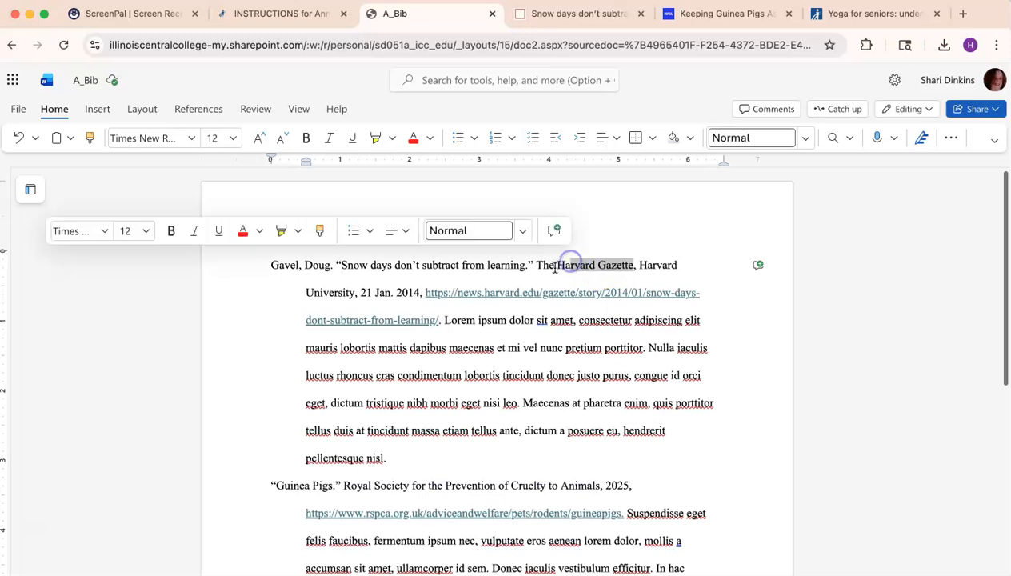
pyautogui.click(546, 268)
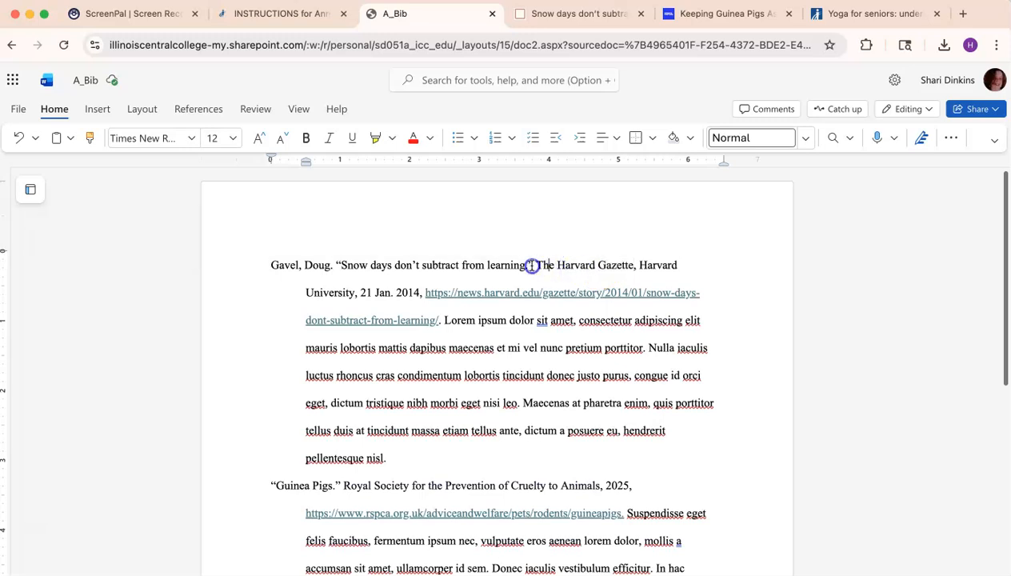
pyautogui.doubleClick(529, 265)
pyautogui.moveTo(637, 269); pyautogui.dragTo(536, 266)
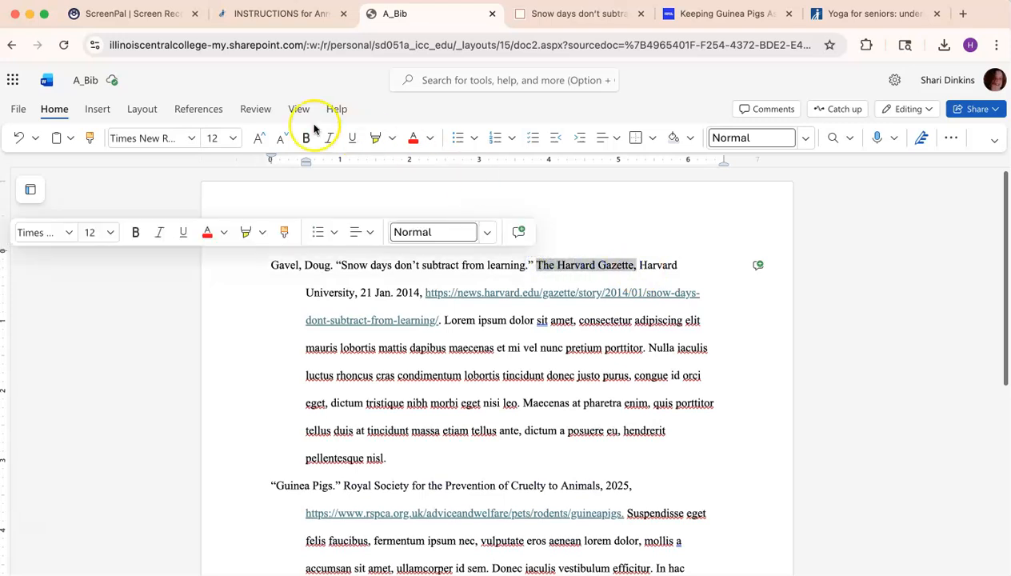
pyautogui.click(156, 233)
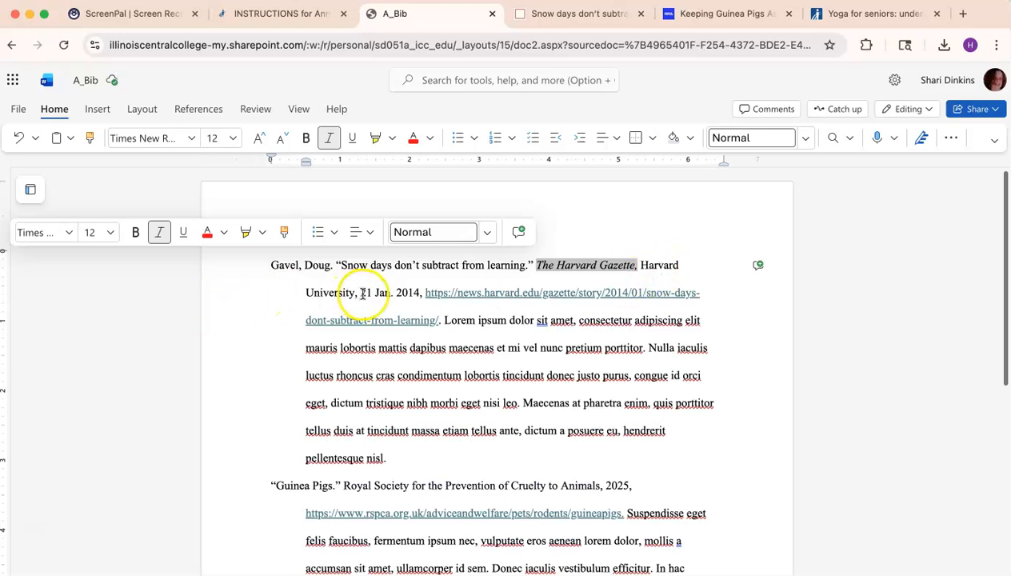
pyautogui.click(750, 408)
# - Compare the title and organization name in the "Guinea Pigs" entry with the RSPCA source page
pyautogui.scroll(-3, 750, 408)
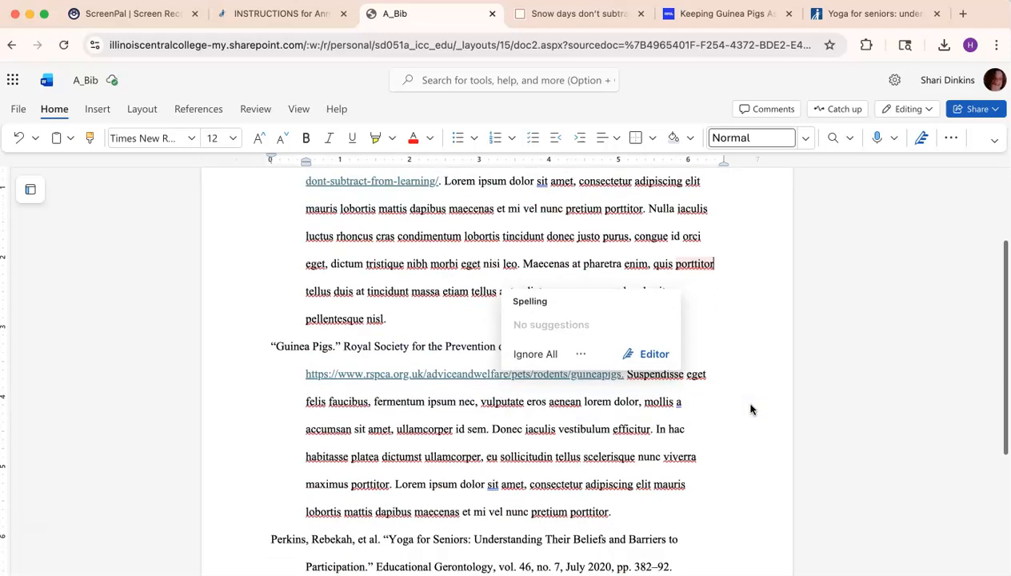
pyautogui.click(223, 403)
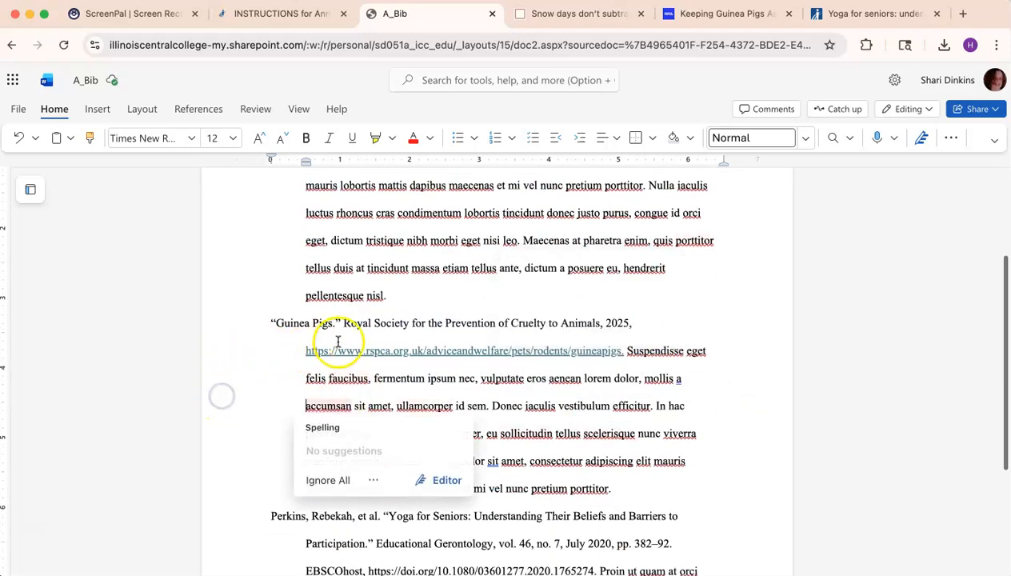
pyautogui.click(750, 17)
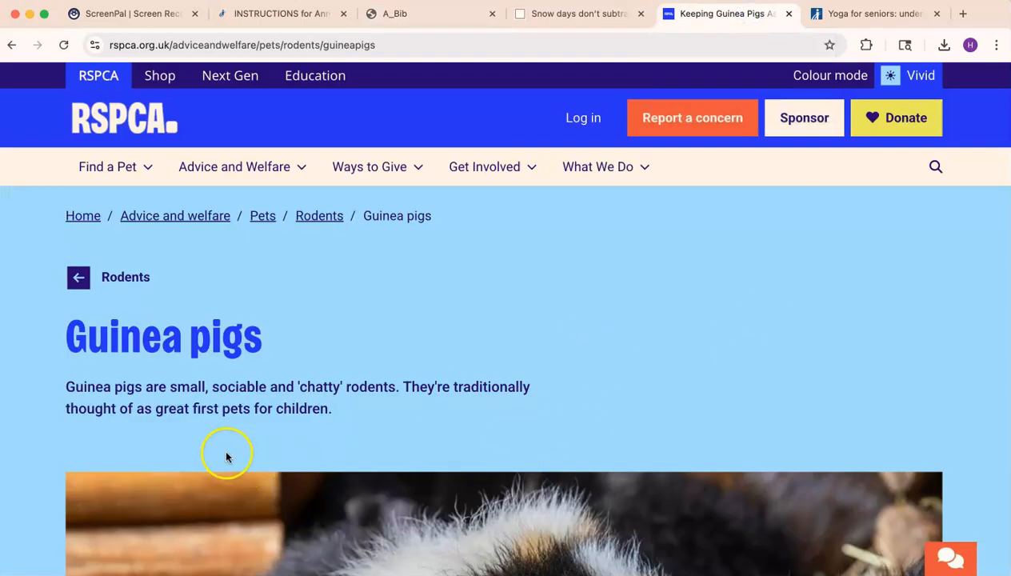
pyautogui.scroll(-15, 227, 457)
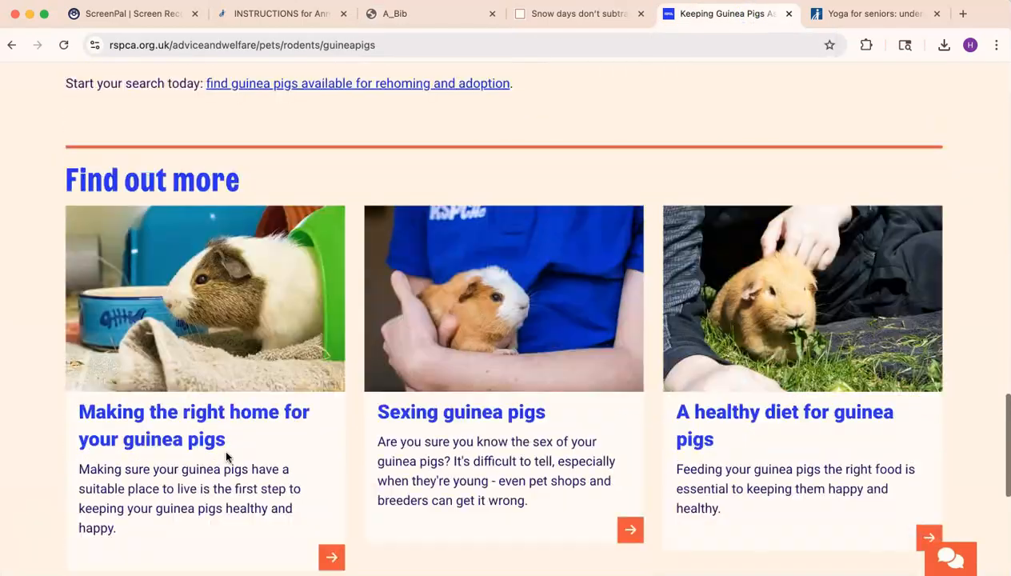
pyautogui.scroll(15, 226, 457)
pyautogui.scroll(-5, 227, 457)
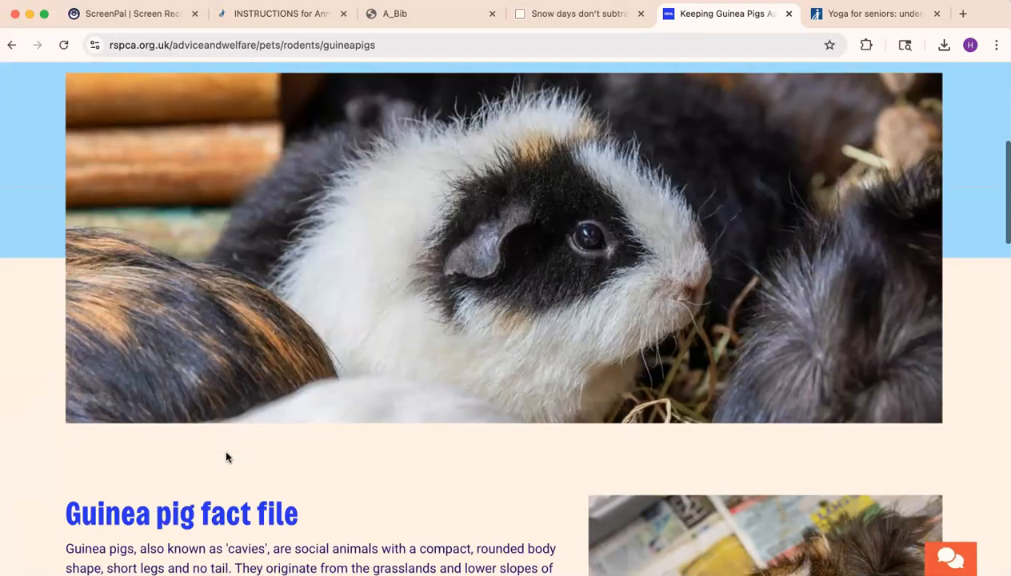
pyautogui.scroll(5, 226, 456)
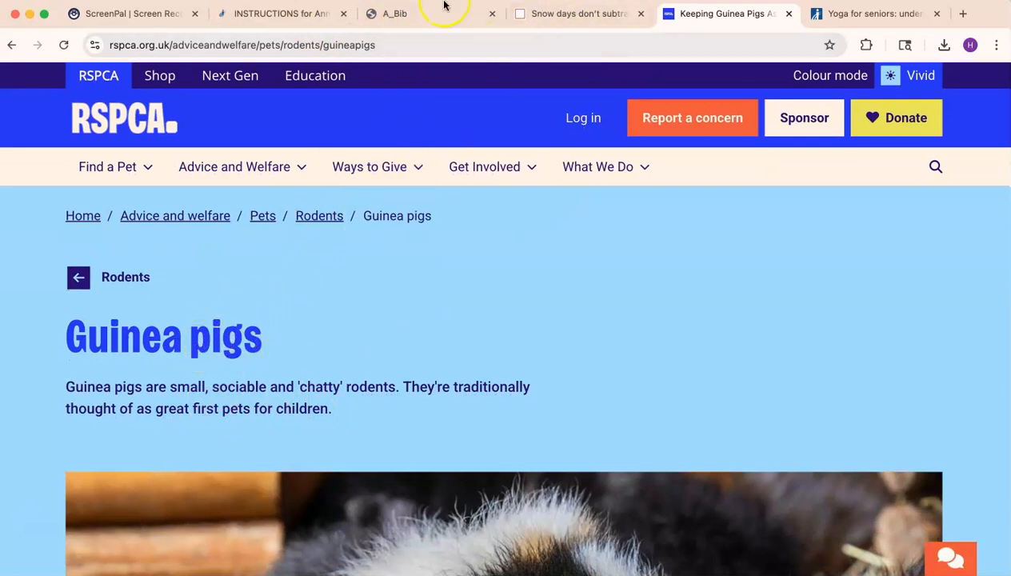
pyautogui.click(415, 14)
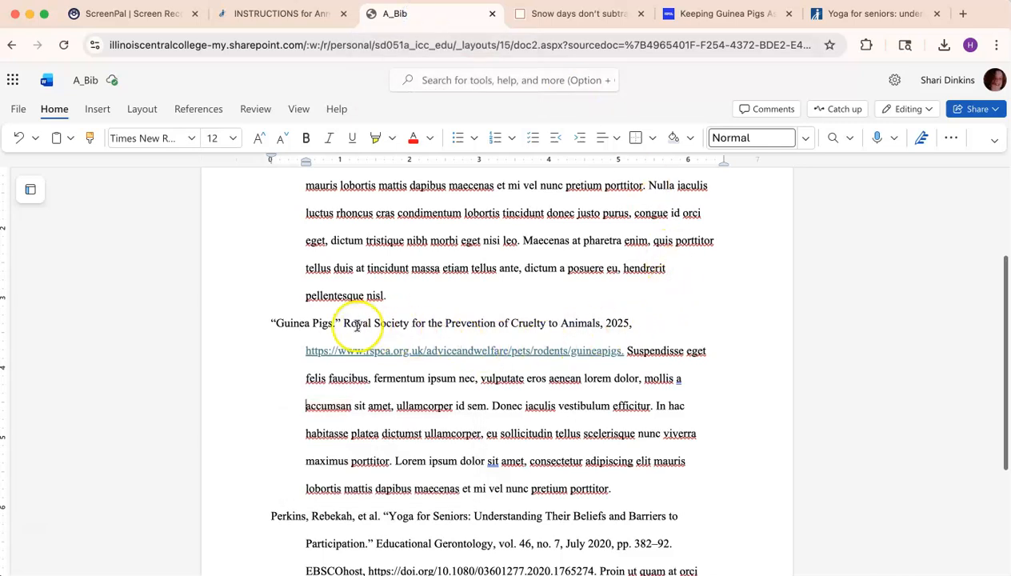
pyautogui.click(569, 324)
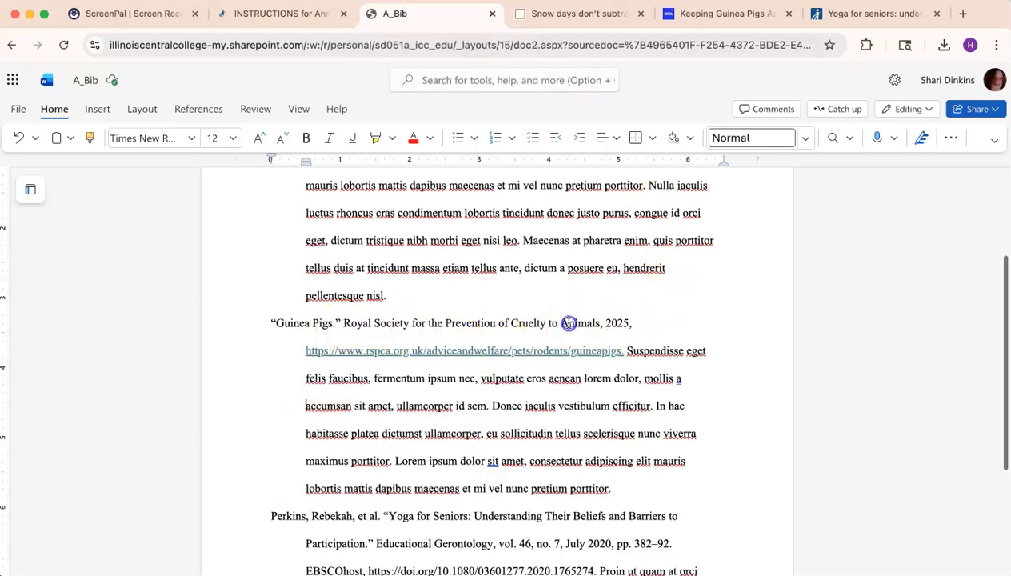
pyautogui.moveTo(564, 323); pyautogui.dragTo(560, 323)
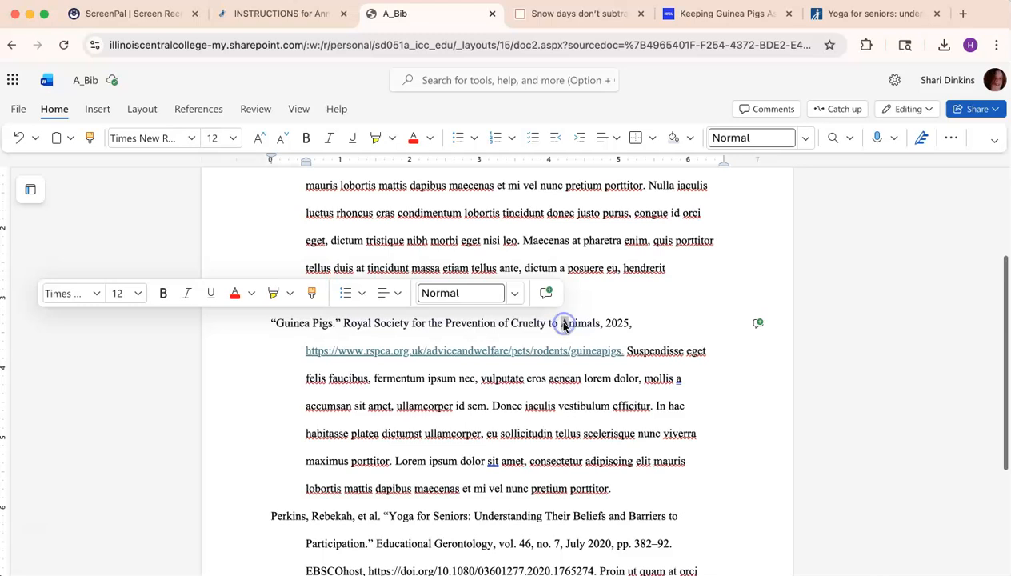
pyautogui.click(418, 323)
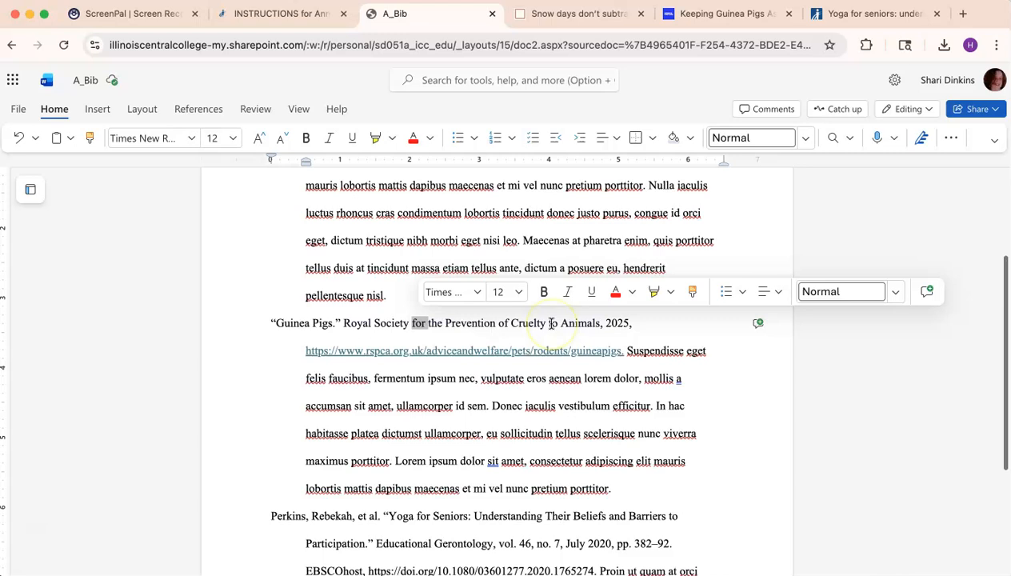
# - Capitalize the words of the first entry's article title so it reads "Snow Days Don't Subtract From Learning."
pyautogui.scroll(3, 552, 323)
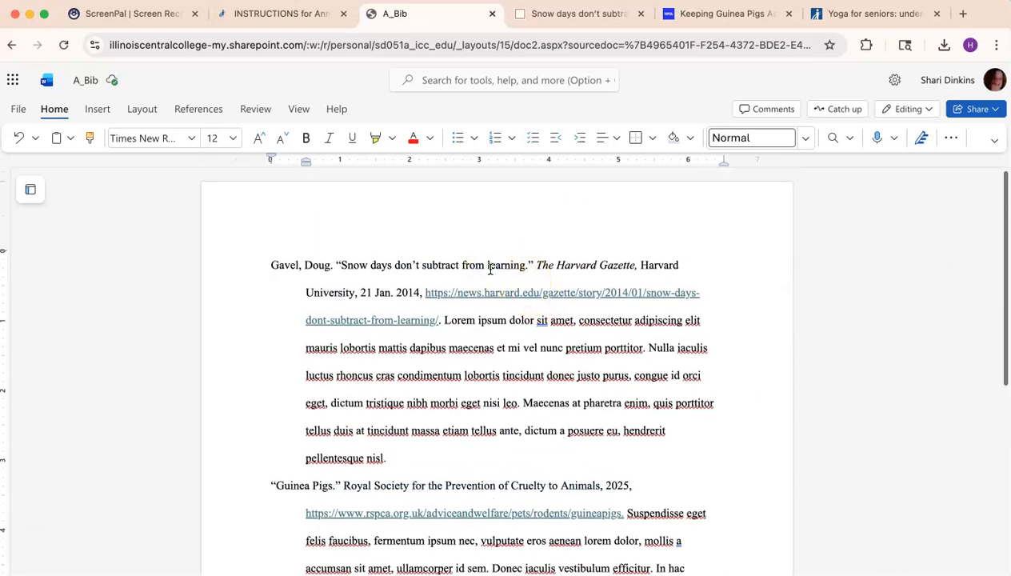
pyautogui.press('Delete')
pyautogui.write('L')
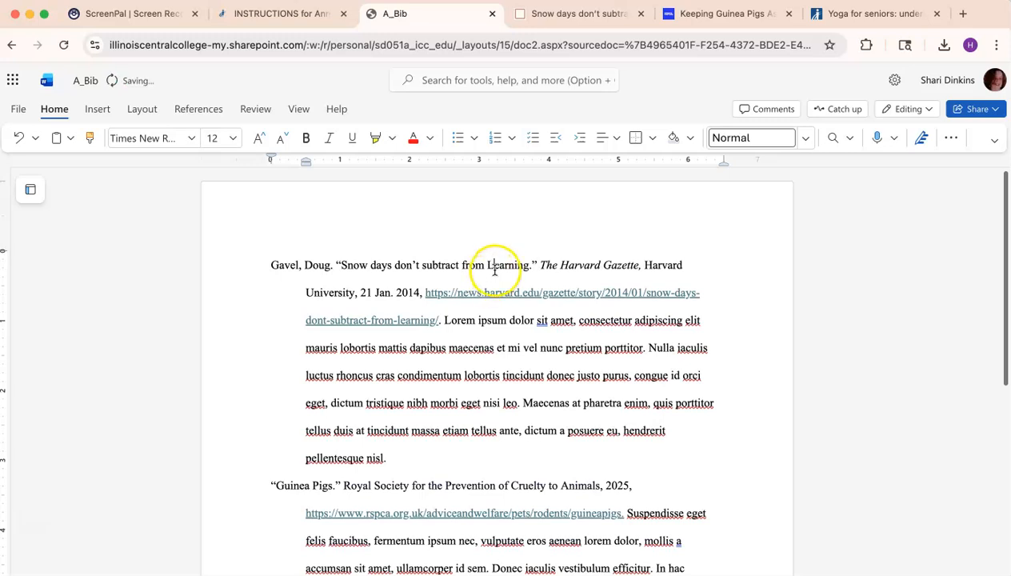
pyautogui.click(425, 268)
pyautogui.press('Delete')
pyautogui.write('S')
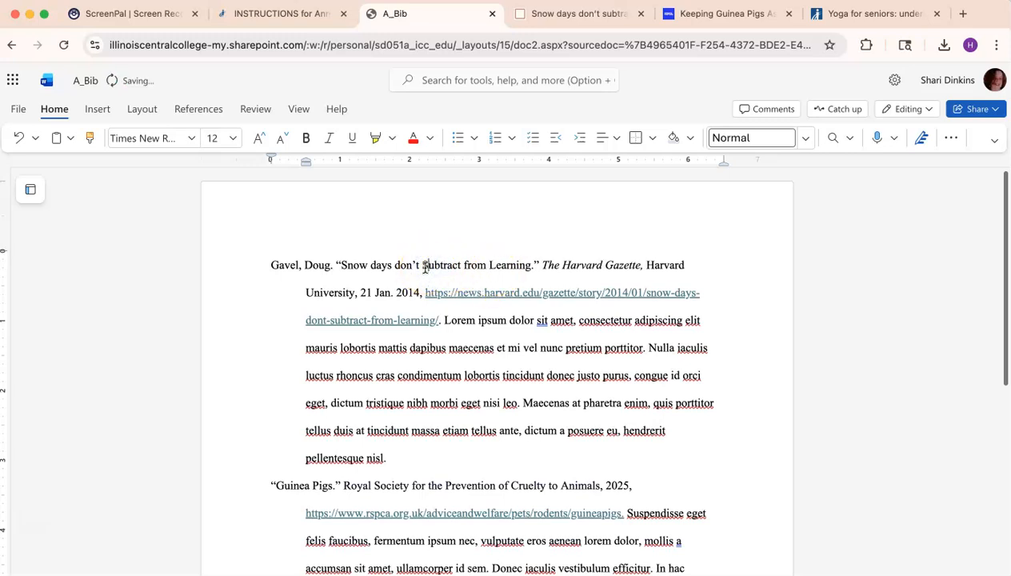
pyautogui.click(404, 266)
pyautogui.press('Delete')
pyautogui.write('D')
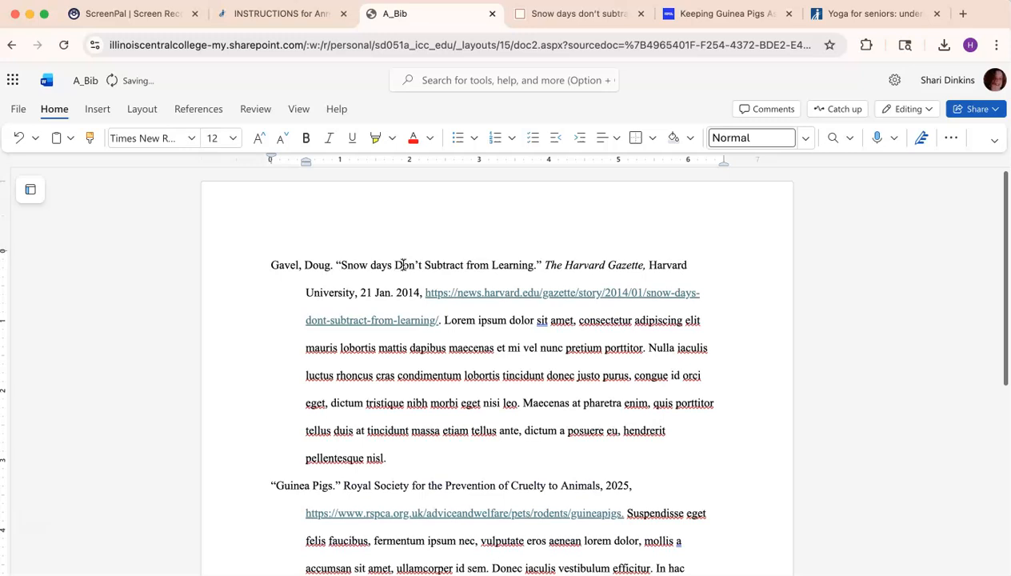
pyautogui.click(372, 265)
pyautogui.press('Delete')
pyautogui.write('D')
pyautogui.click(471, 264)
pyautogui.press('Delete')
pyautogui.write('F')
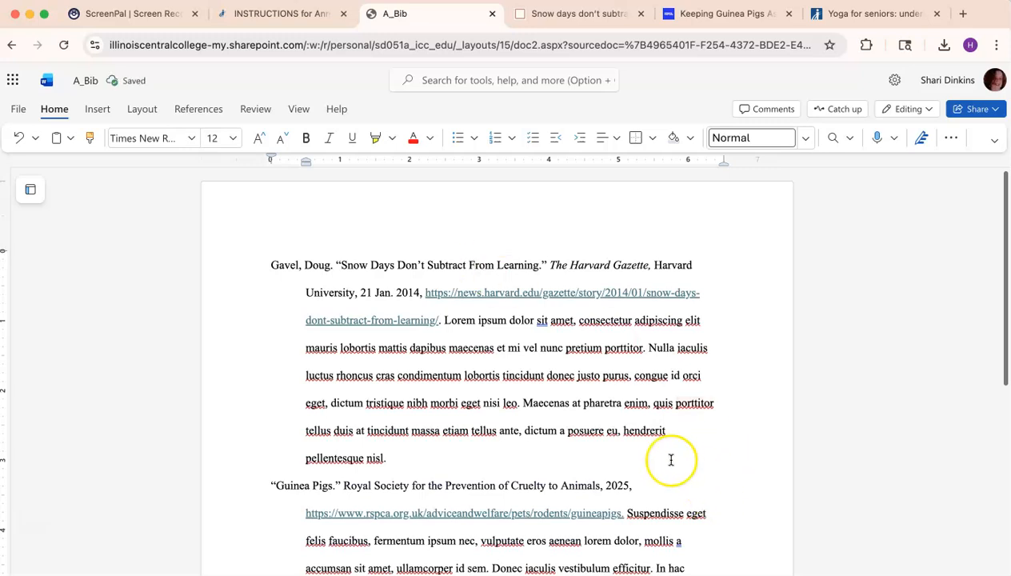
# - Check the copyright year in the RSPCA page's footer and set the "Guinea Pigs" entry's year to 2026
pyautogui.scroll(-5, 665, 458)
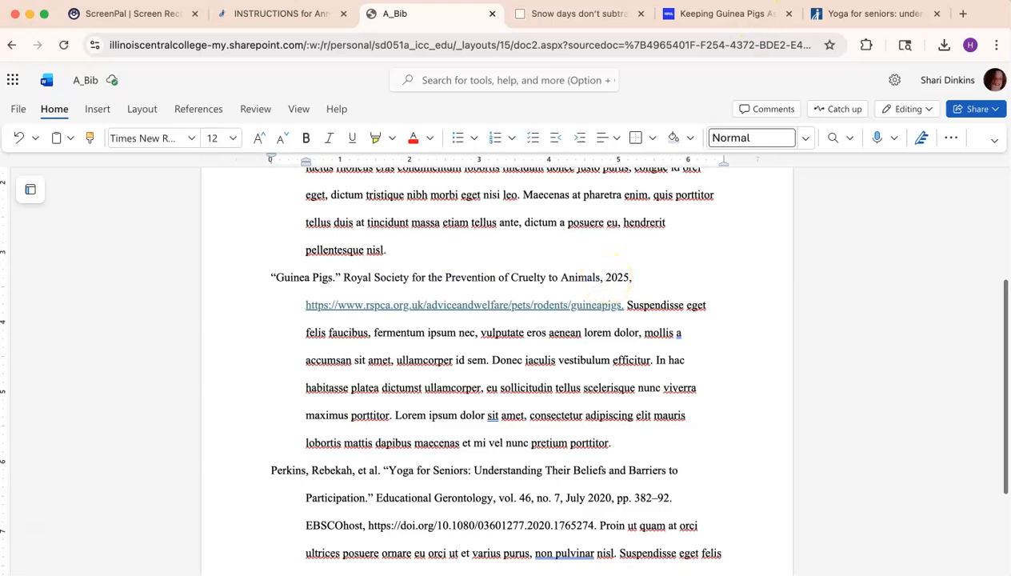
pyautogui.click(733, 14)
pyautogui.scroll(-20, 627, 377)
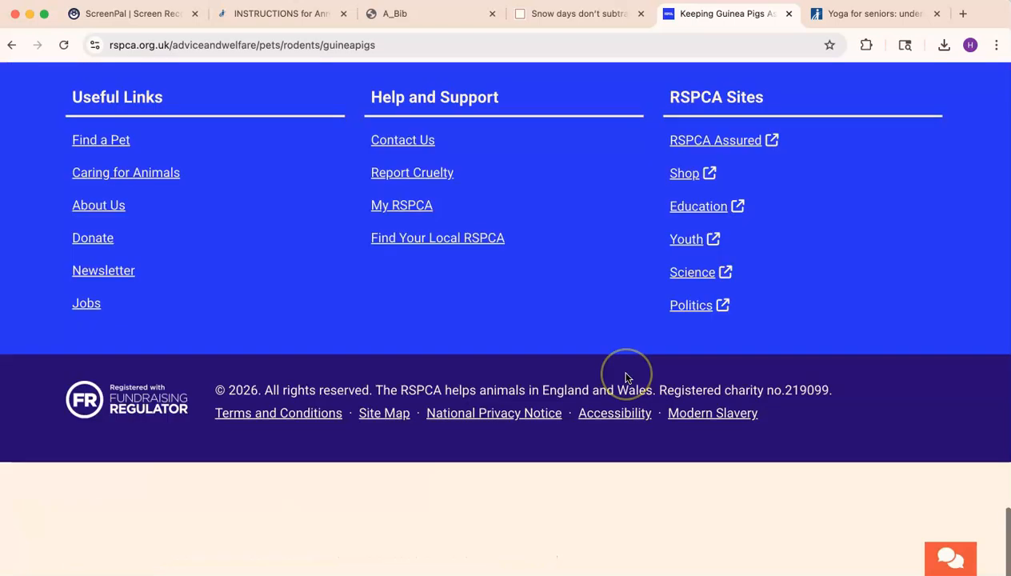
pyautogui.scroll(4, 627, 376)
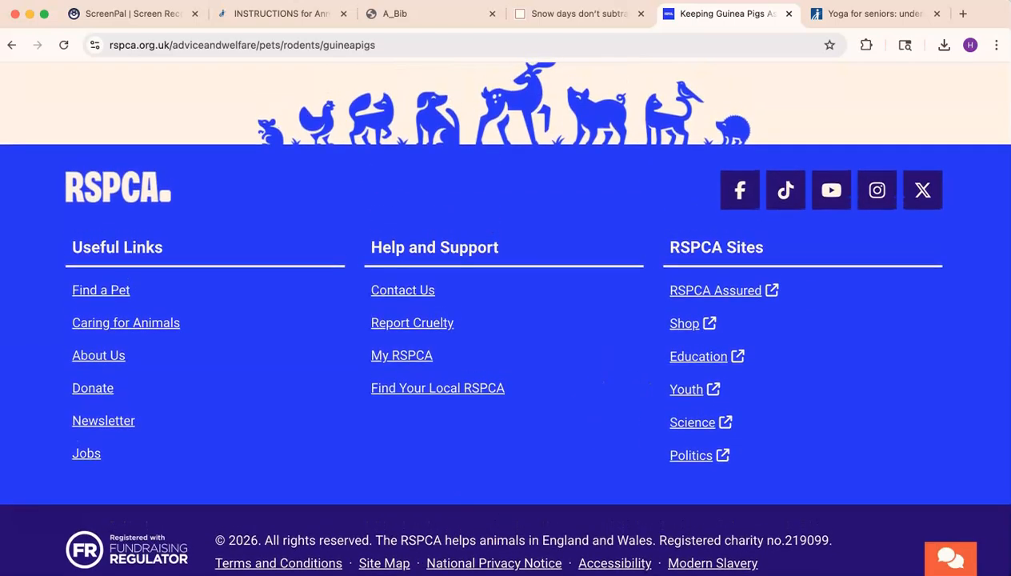
pyautogui.click(445, 16)
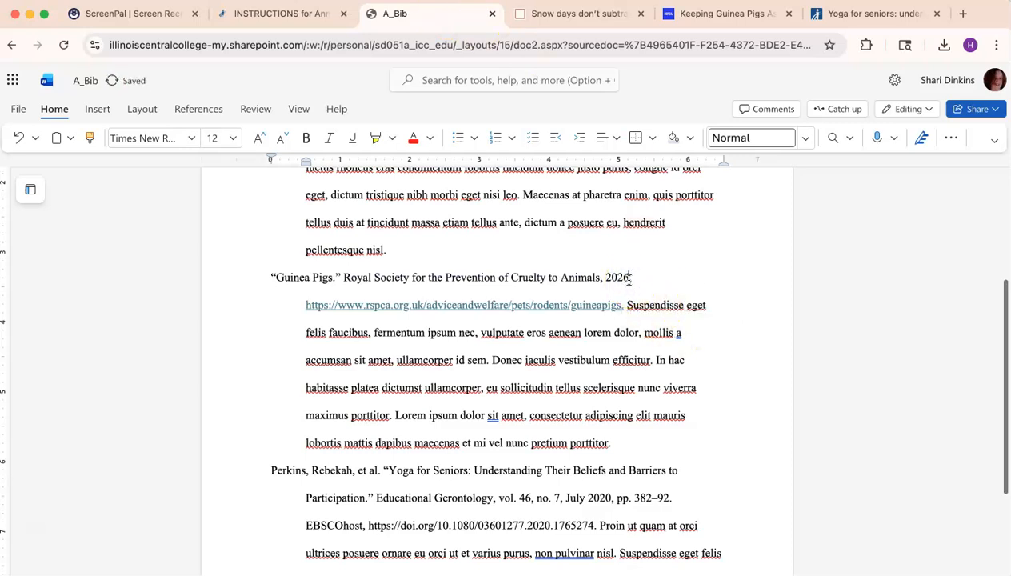
# - Remove the hyperlink from the news.harvard.edu address in the first entry, keeping its text
pyautogui.scroll(4, 560, 320)
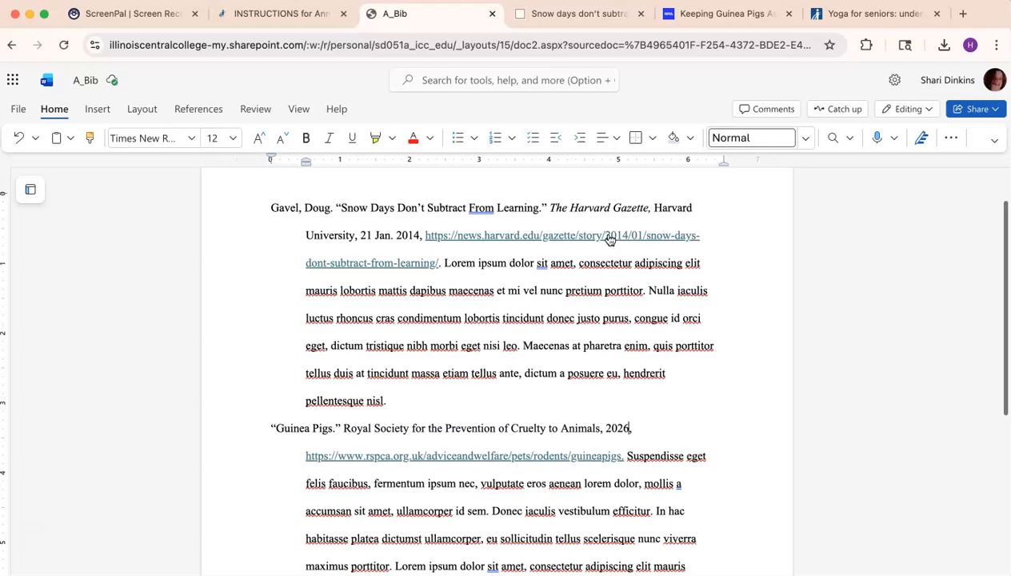
pyautogui.click(610, 240)
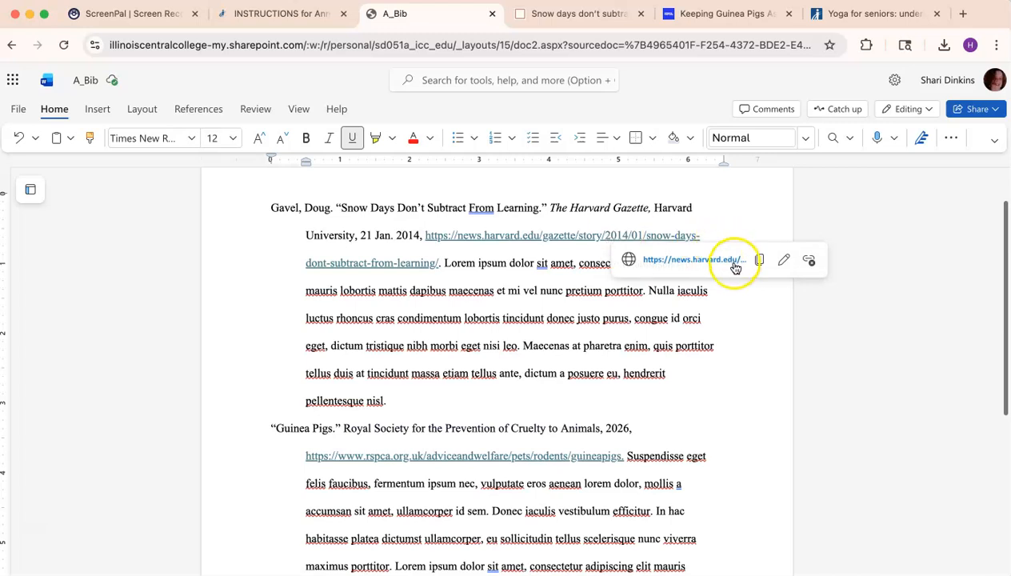
pyautogui.click(808, 262)
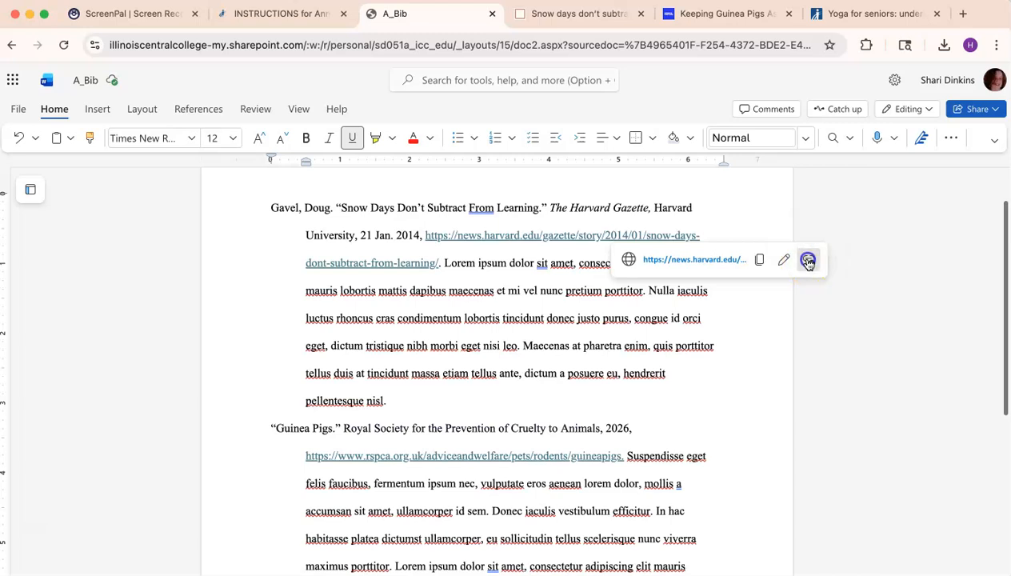
# - Remove the hyperlink from the rspca.org.uk address in the "Guinea Pigs" entry, keeping its text
pyautogui.click(559, 456)
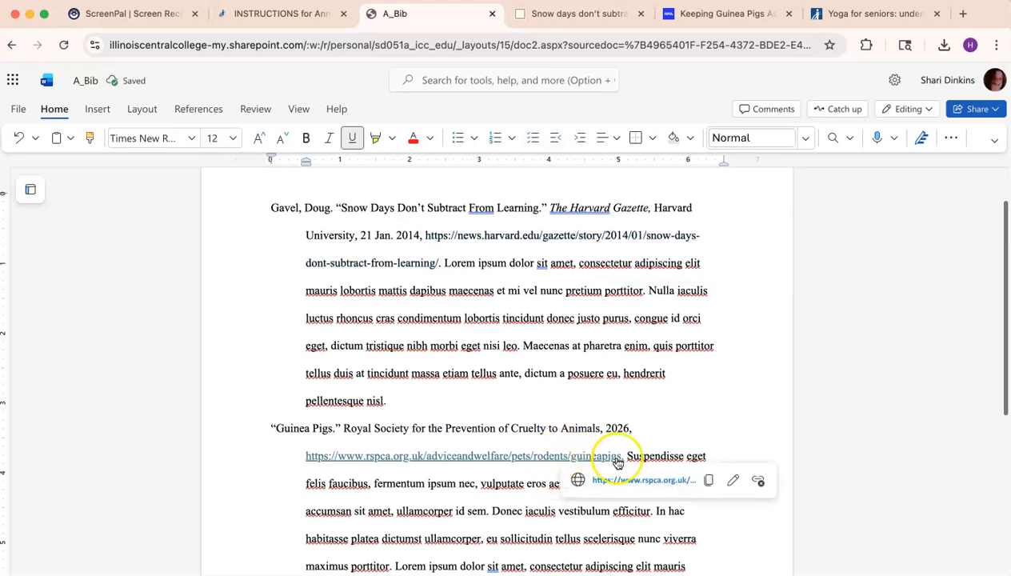
pyautogui.click(762, 482)
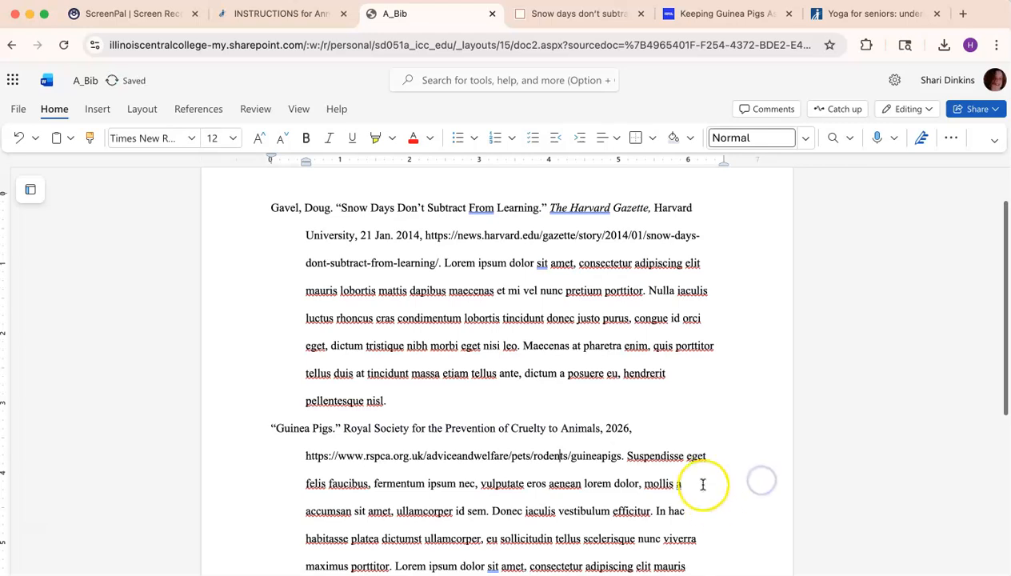
pyautogui.scroll(-5, 702, 483)
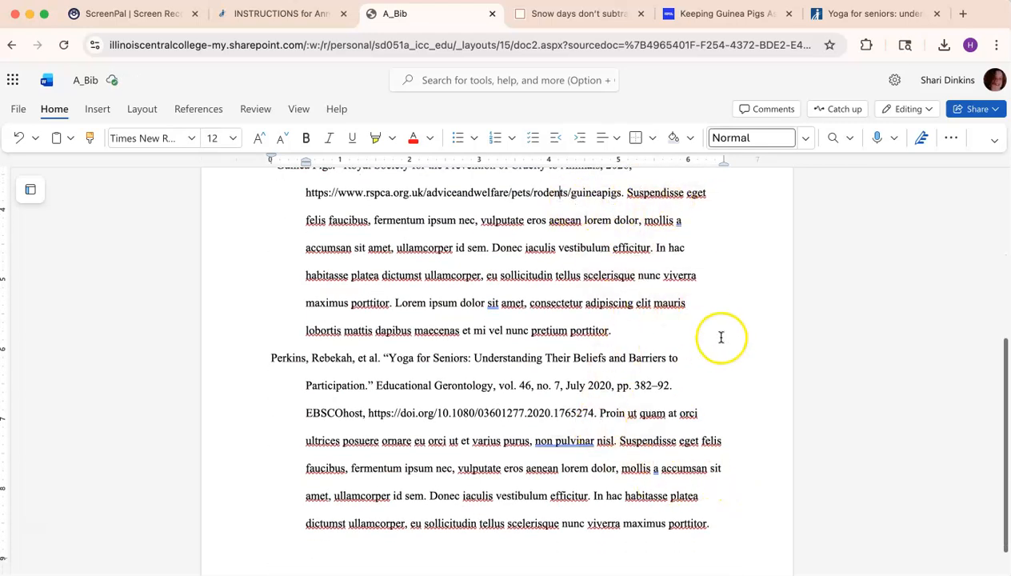
# - Italicize "Royal Society for the Prevention of Cruelty to Animals," in the "Guinea Pigs" entry
pyautogui.scroll(2, 700, 452)
pyautogui.scroll(2, 699, 452)
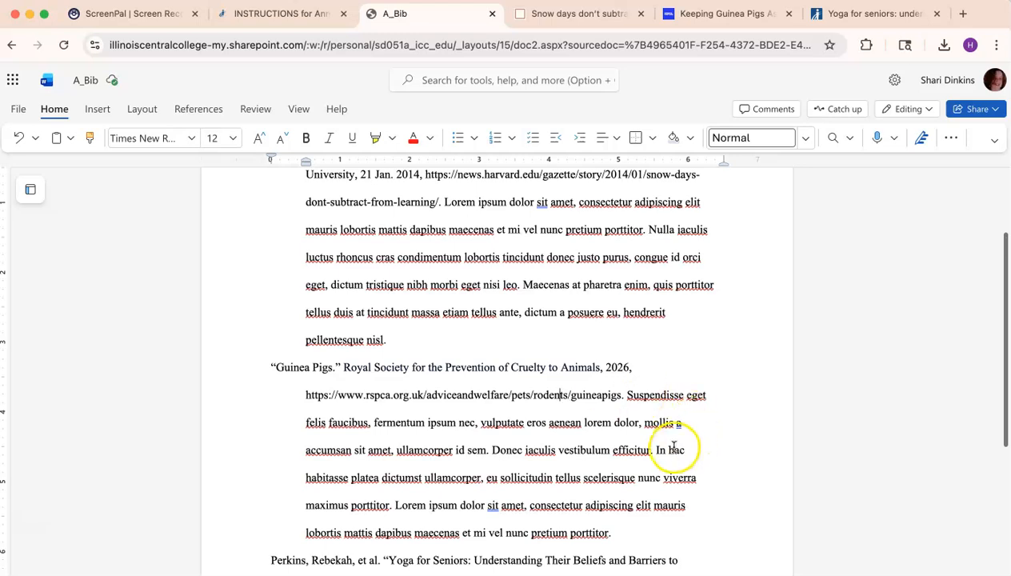
pyautogui.scroll(-3, 677, 453)
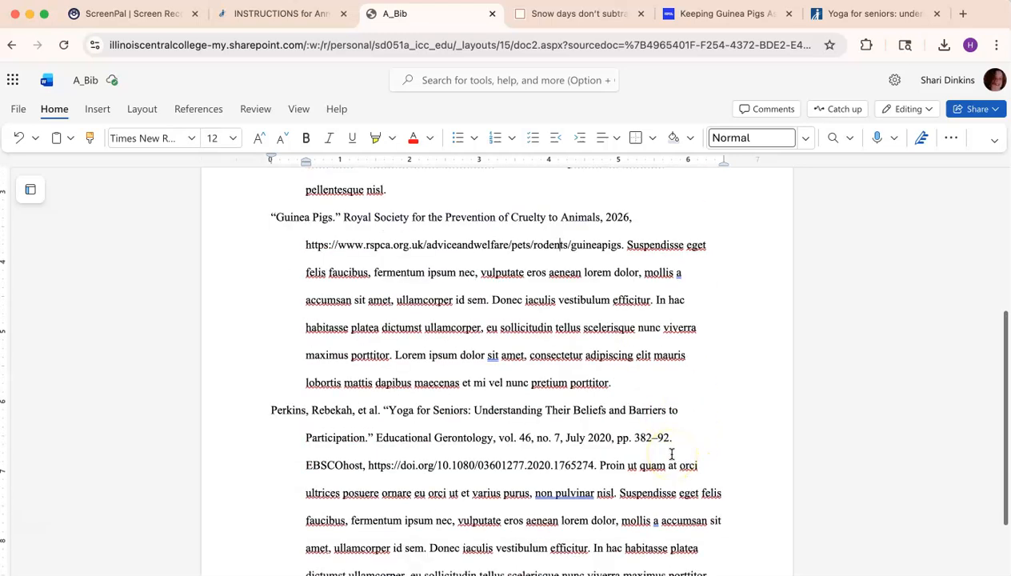
pyautogui.scroll(5, 672, 454)
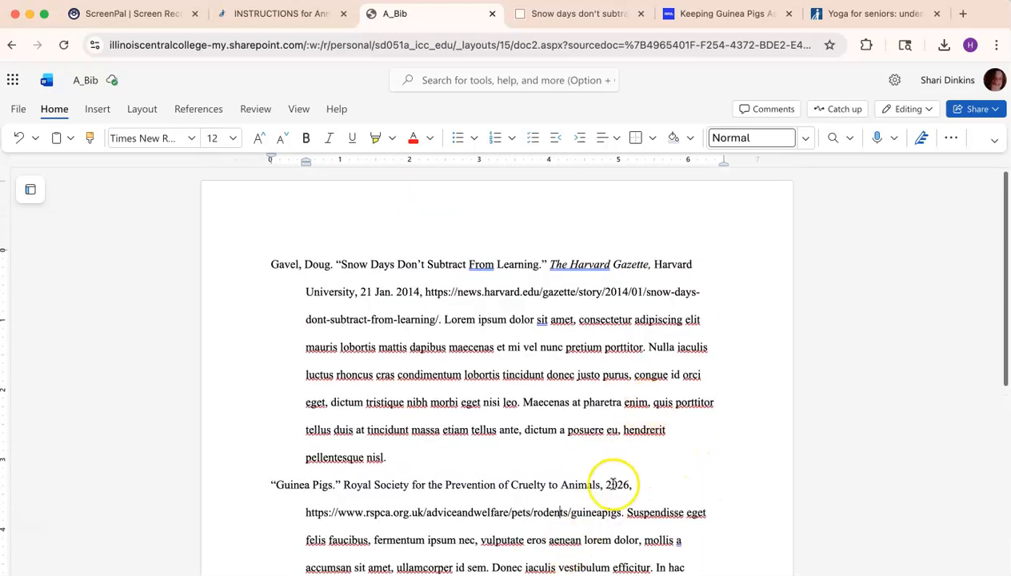
pyautogui.moveTo(469, 482); pyautogui.dragTo(349, 490)
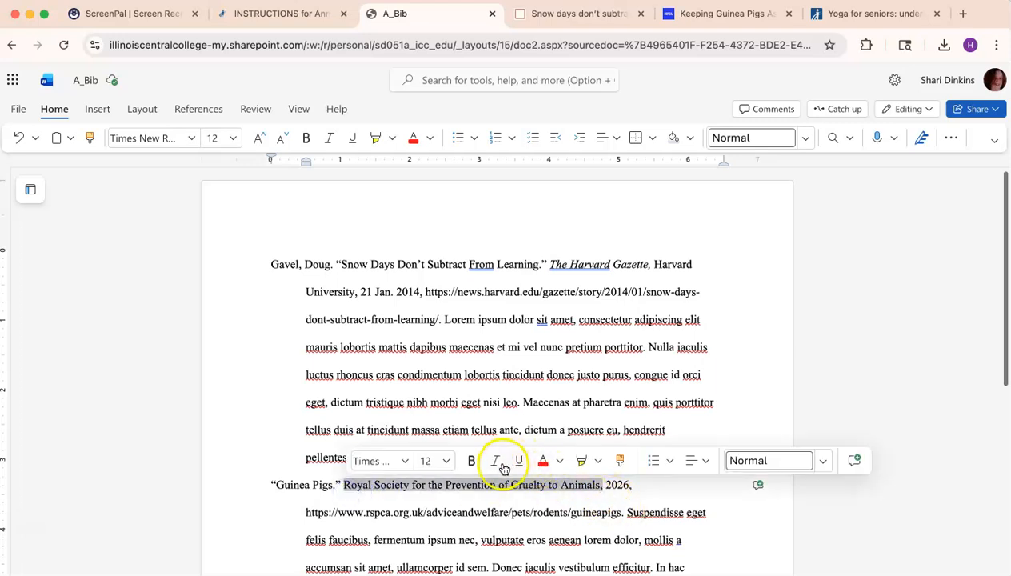
pyautogui.click(330, 137)
pyautogui.click(740, 429)
# - Check the journal title in the library's MLA citation and italicize "Educational Gerontology," in the "Yoga for Seniors" entry
pyautogui.scroll(-5, 737, 424)
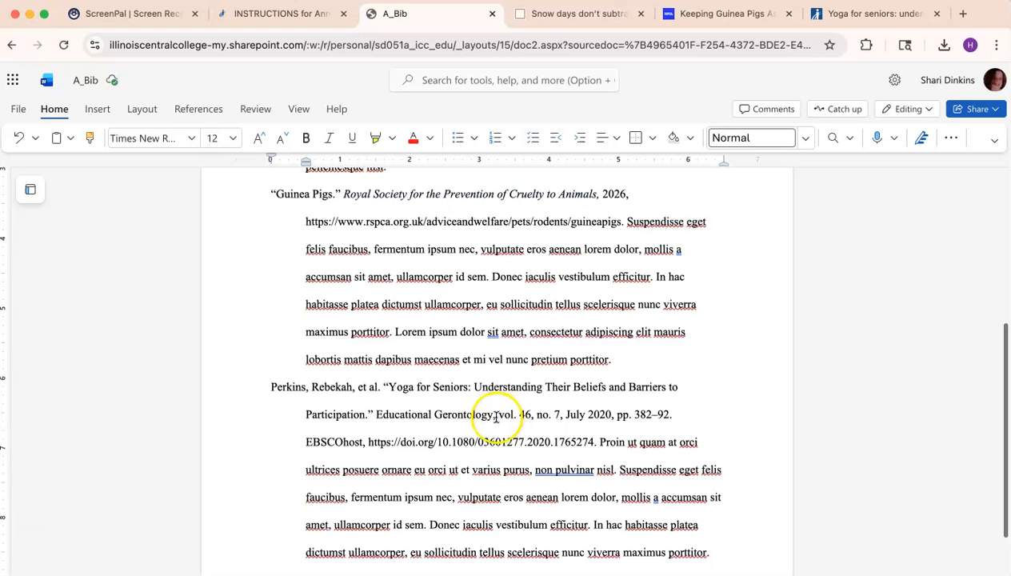
pyautogui.moveTo(495, 417); pyautogui.dragTo(378, 417)
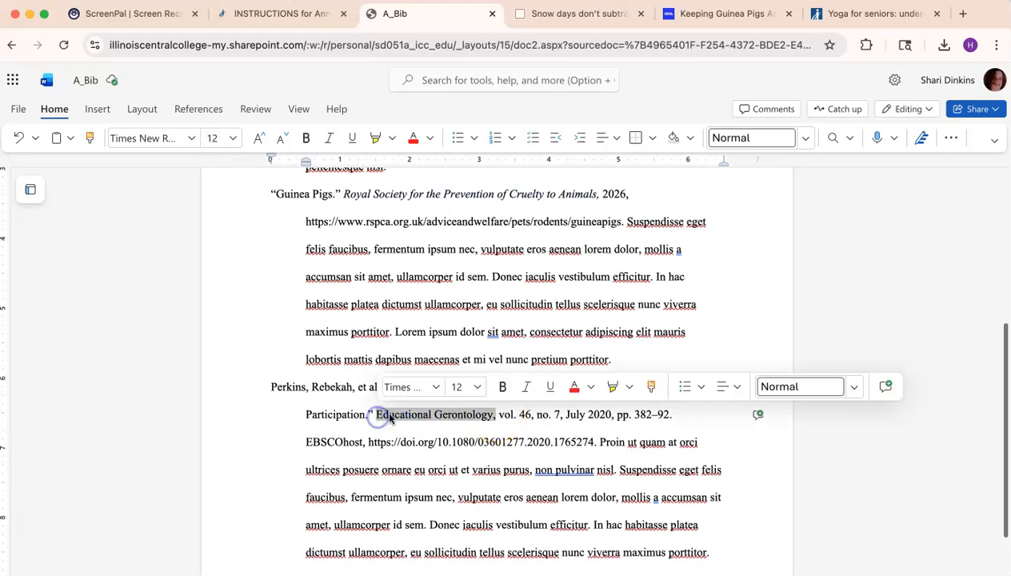
pyautogui.click(890, 14)
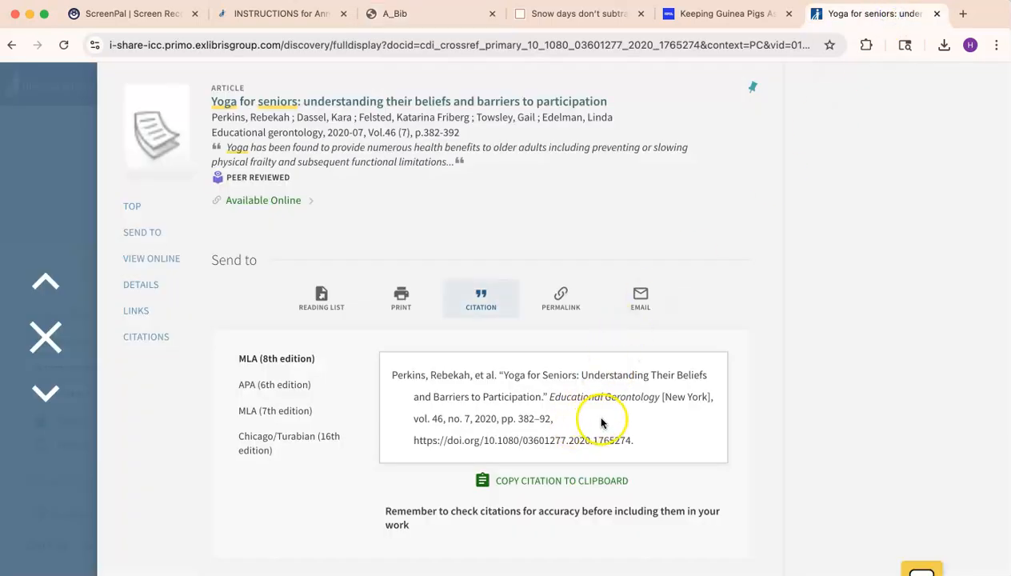
pyautogui.click(397, 14)
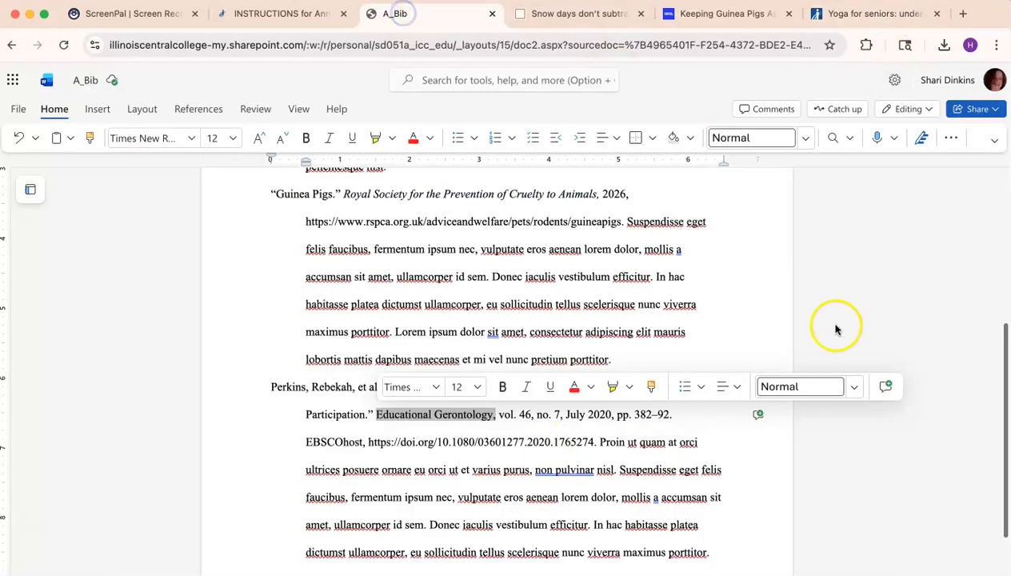
pyautogui.click(491, 418)
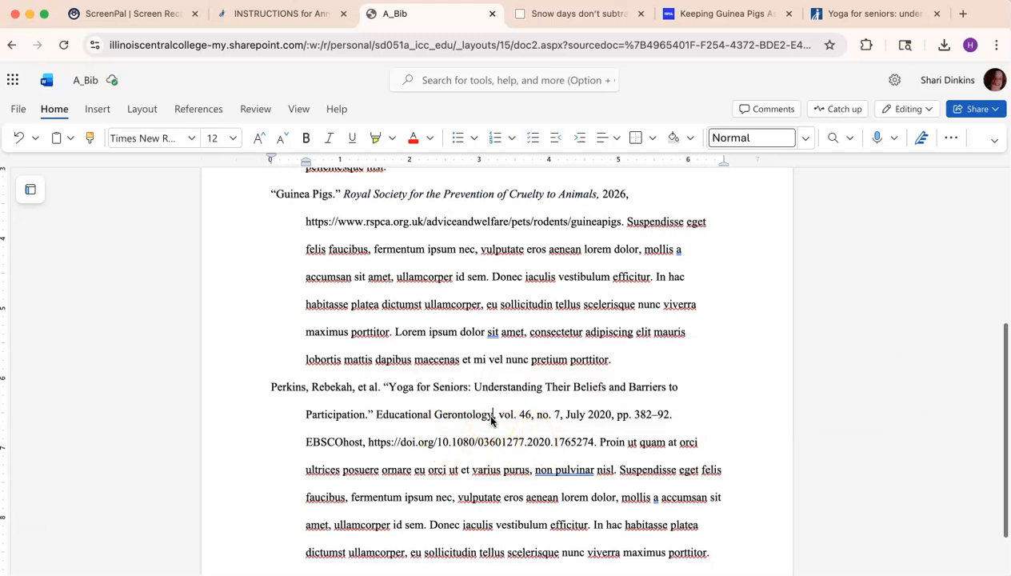
pyautogui.moveTo(431, 419); pyautogui.dragTo(382, 418)
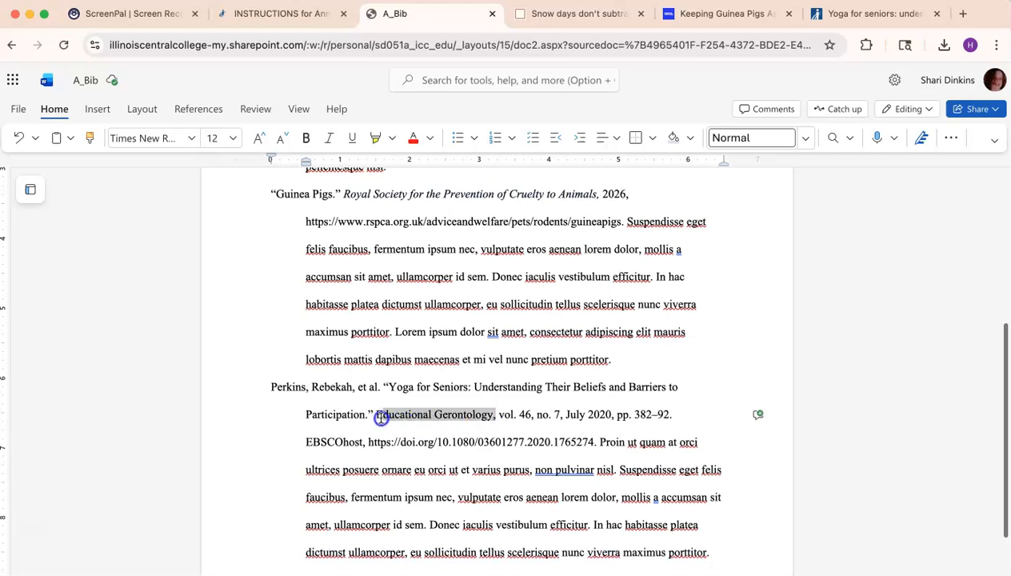
pyautogui.click(329, 138)
# - Insert a page number in the upper-right corner of the document's header
pyautogui.scroll(5, 723, 396)
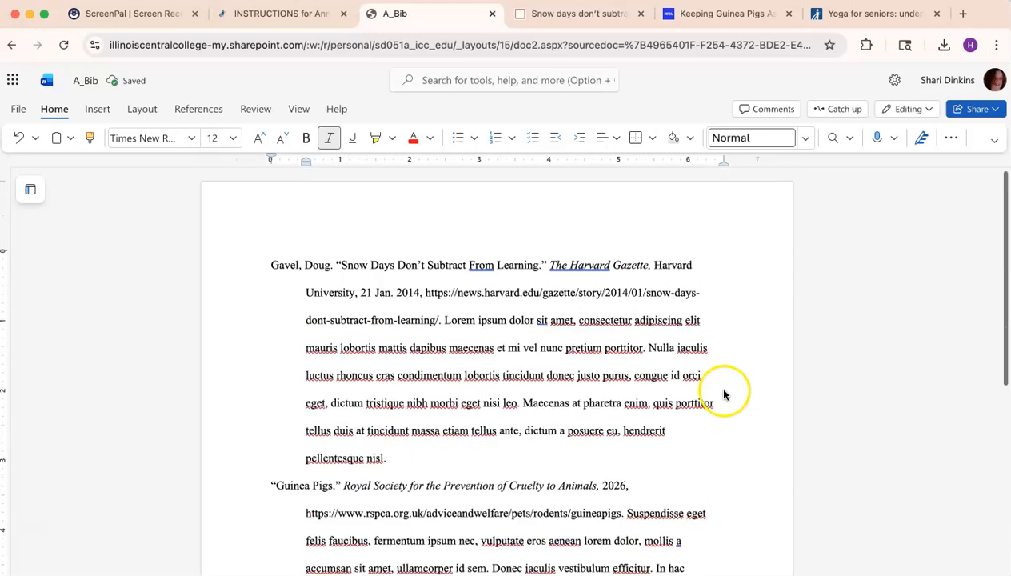
pyautogui.click(265, 269)
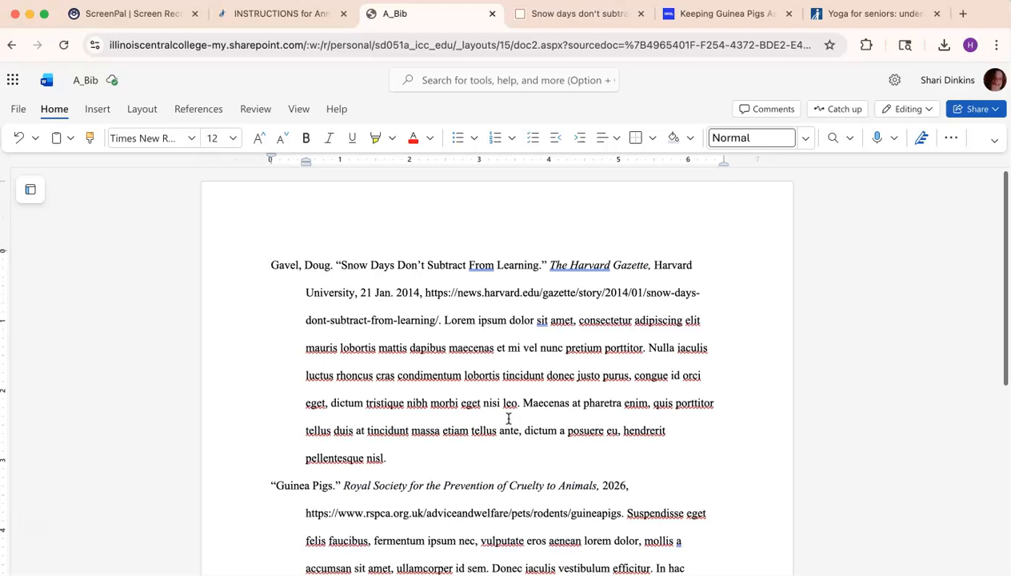
pyautogui.click(98, 112)
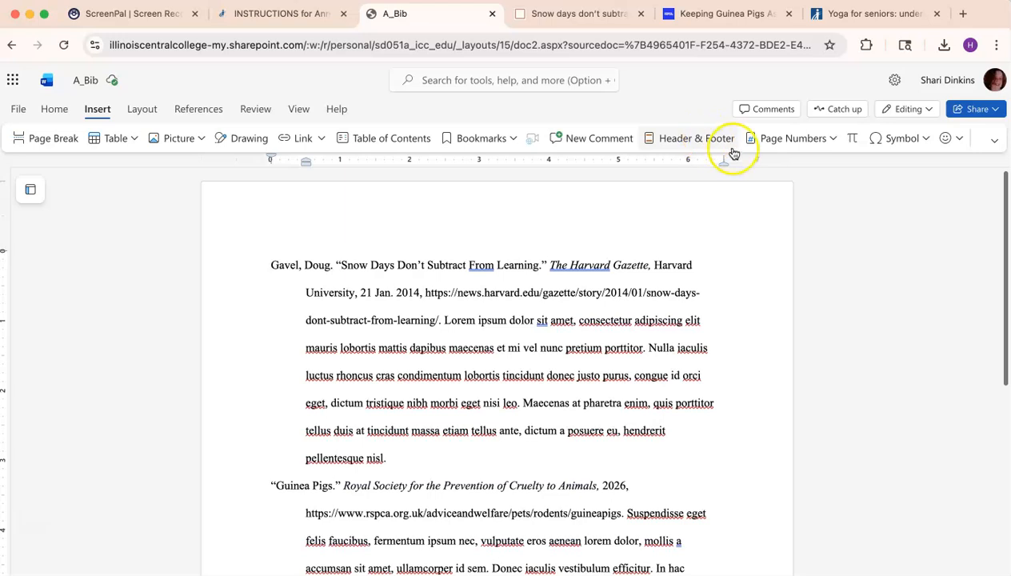
pyautogui.click(832, 143)
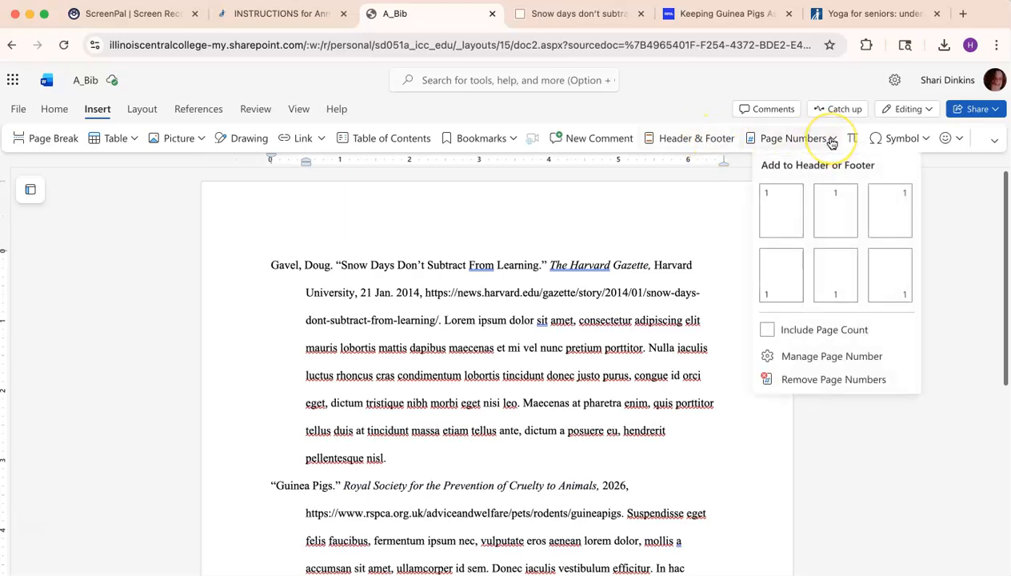
pyautogui.click(892, 222)
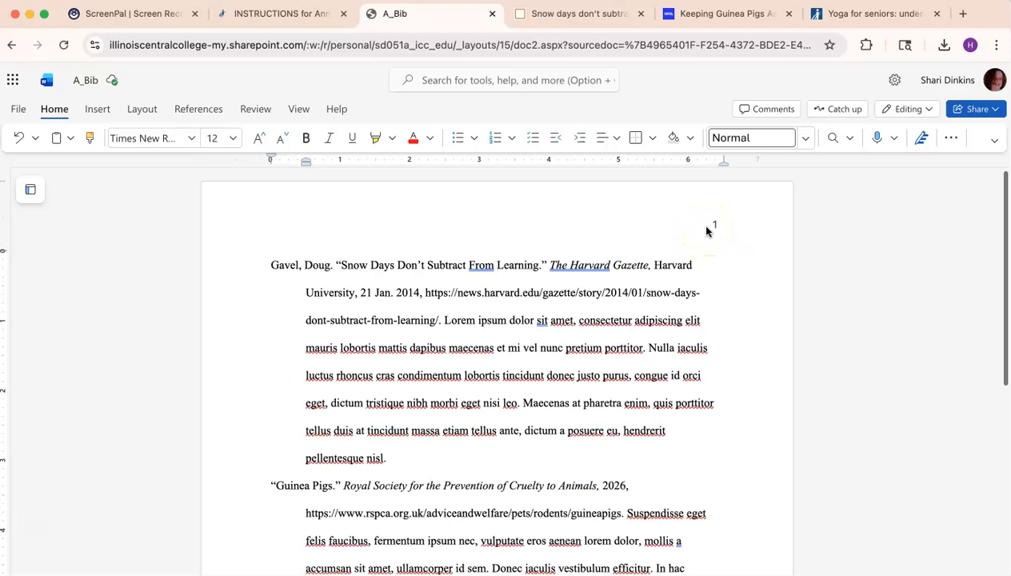
# - Add the placeholder "Last" and a space before the page number in the header, and return to the body text
pyautogui.doubleClick(707, 228)
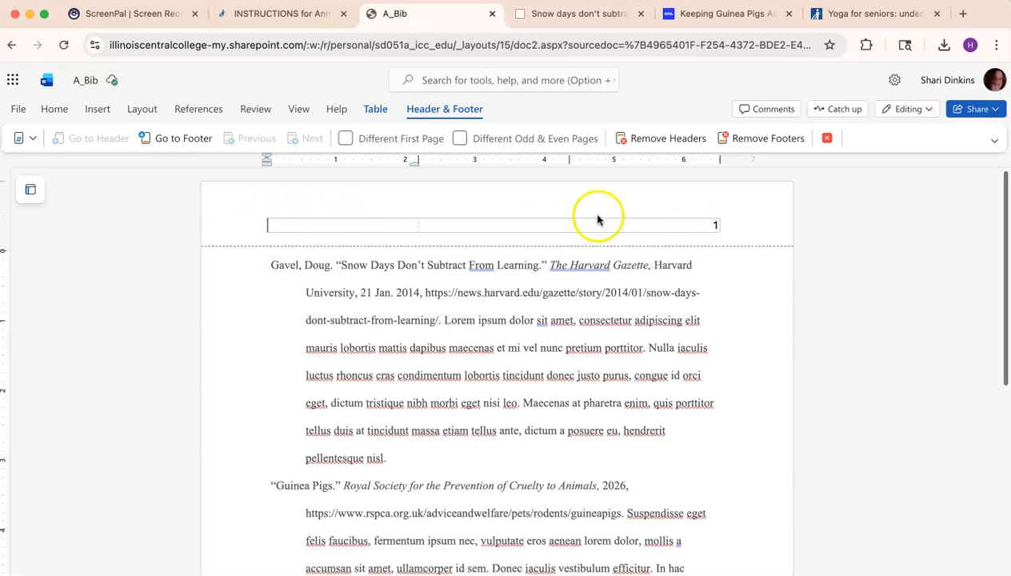
pyautogui.click(671, 224)
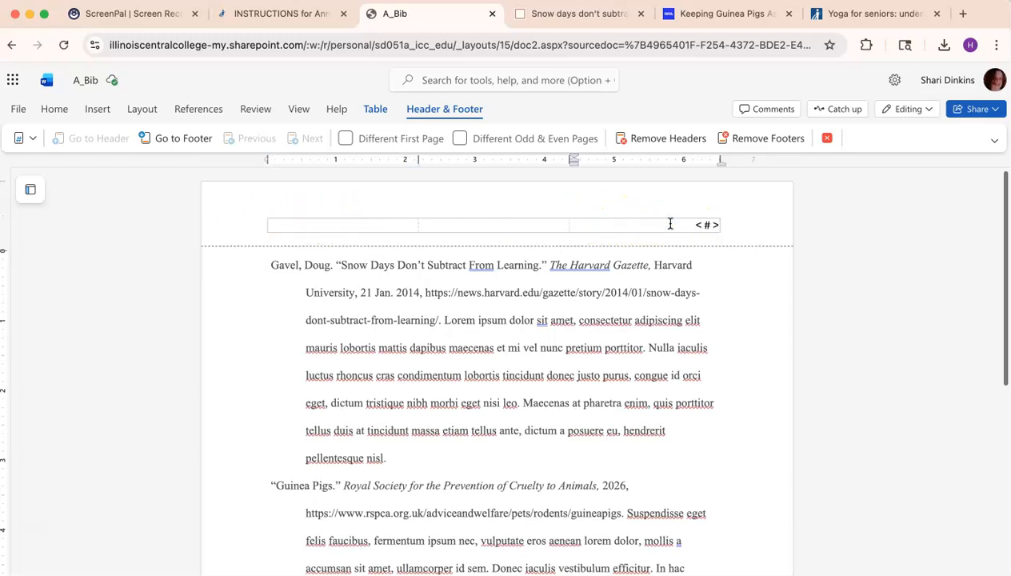
pyautogui.write('Last')
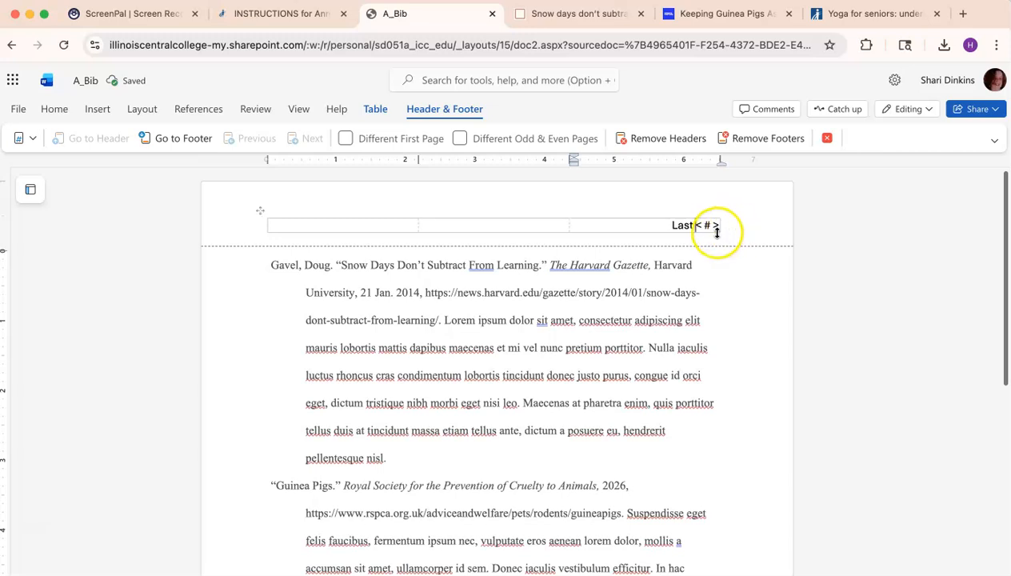
pyautogui.click(667, 227)
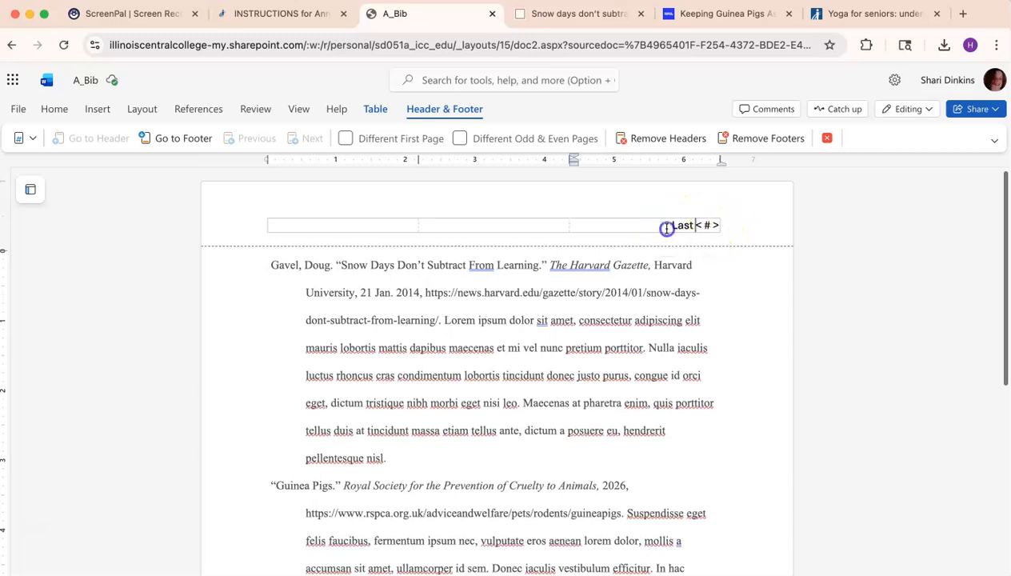
pyautogui.doubleClick(673, 355)
# - Change the font of the header's "Last" placeholder and page number to Times New Roman, and leave the header
pyautogui.doubleClick(690, 226)
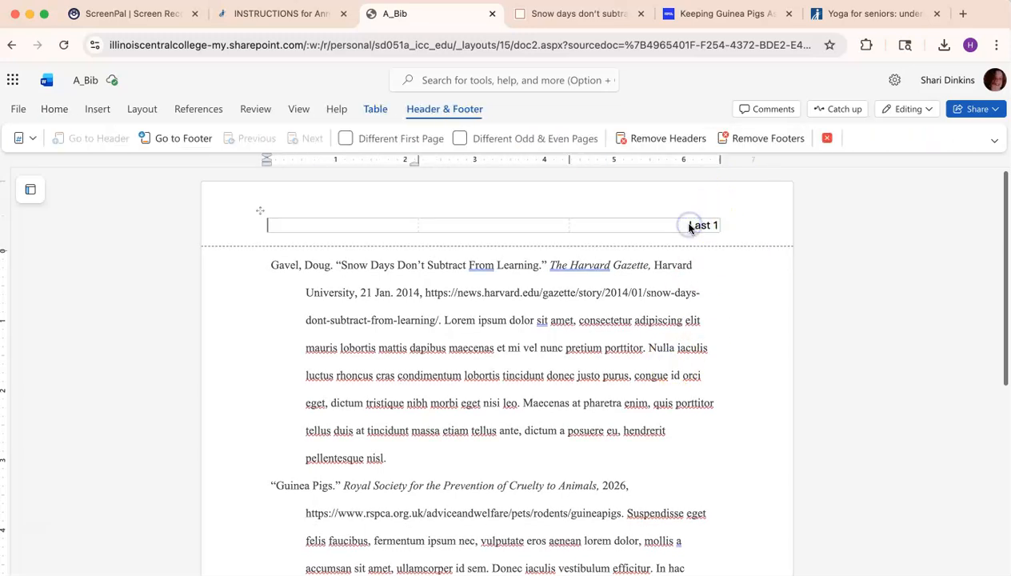
pyautogui.moveTo(687, 225); pyautogui.dragTo(739, 226)
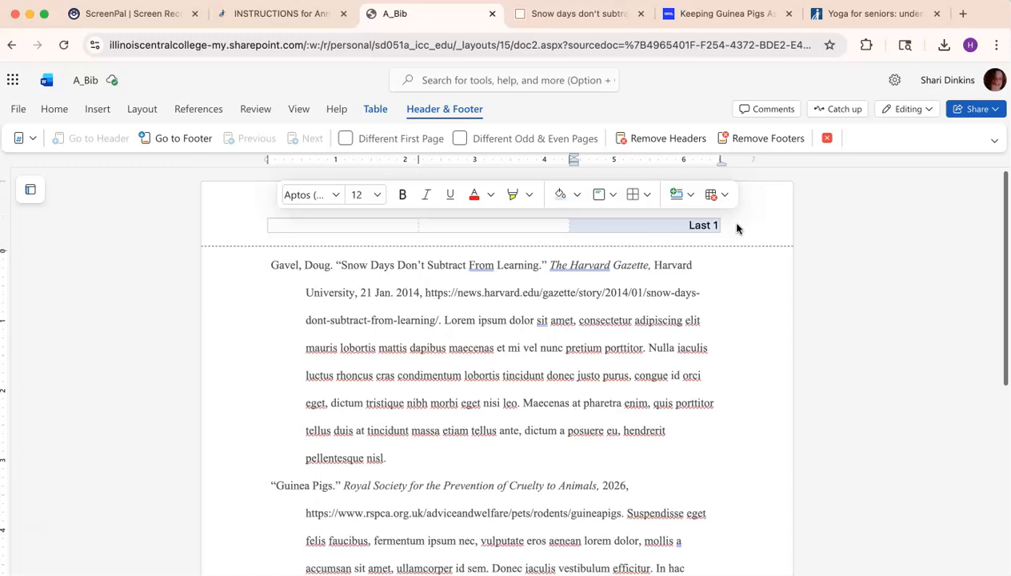
pyautogui.click(332, 198)
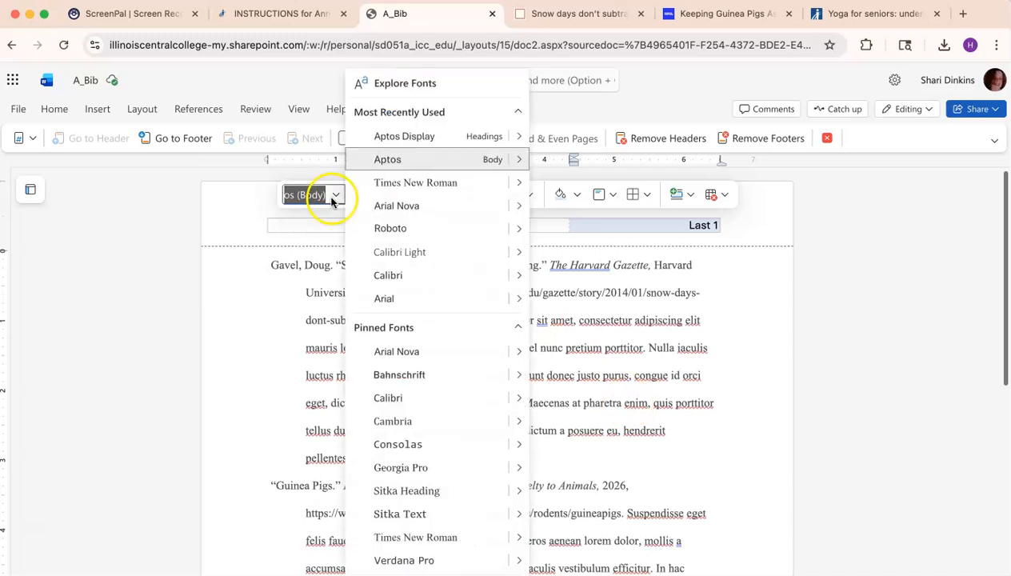
pyautogui.click(406, 184)
pyautogui.click(724, 348)
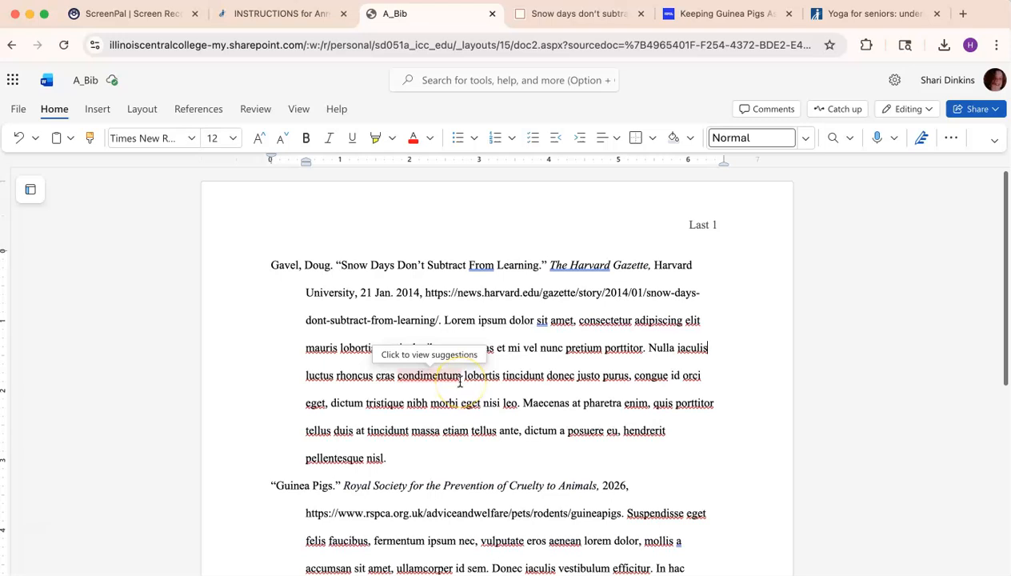
# - Review the course's annotated bibliography instructions, the works cited tutorial PDF and the sample page showing MLA formatting
pyautogui.click(277, 15)
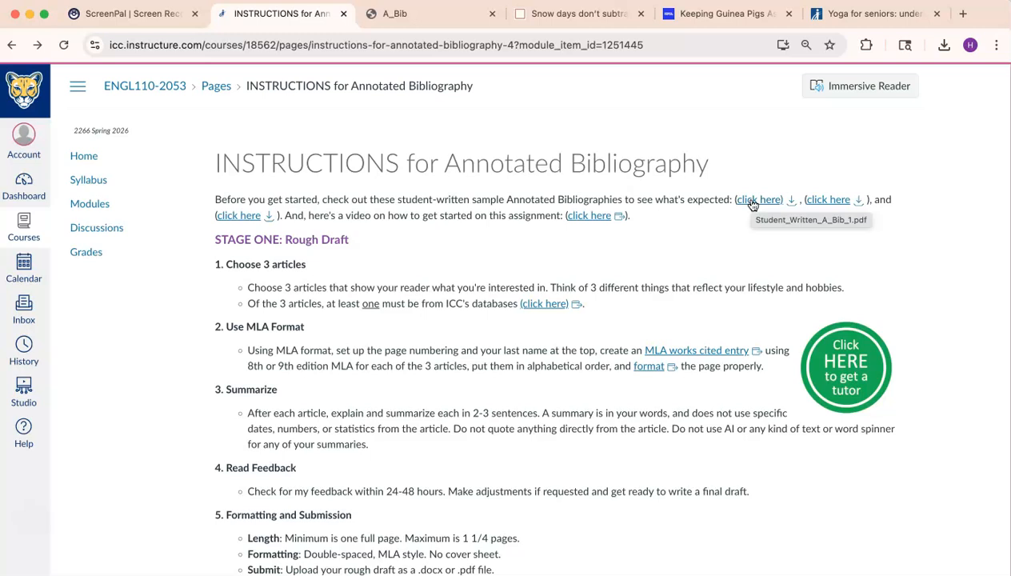
pyautogui.scroll(-5, 753, 205)
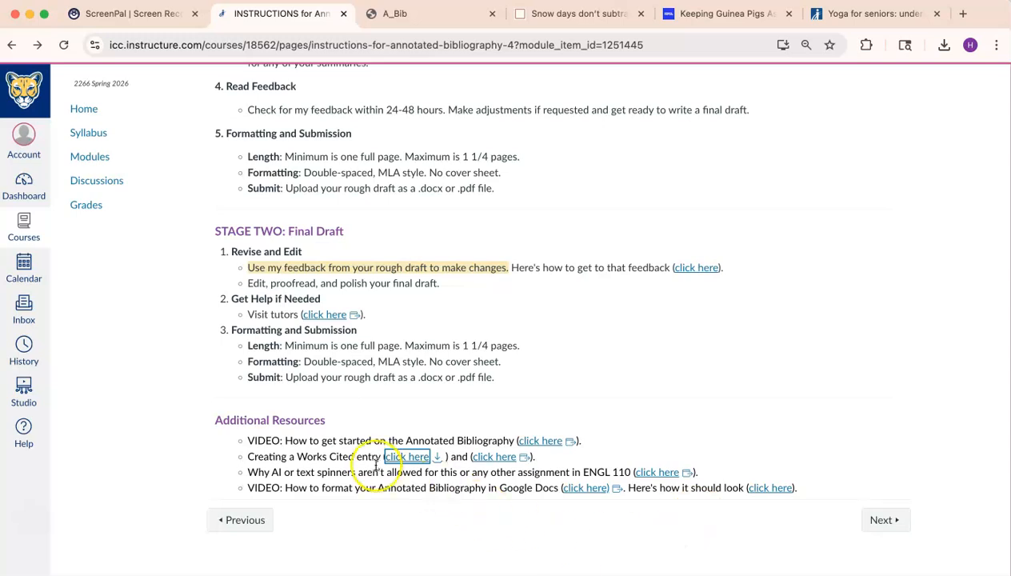
pyautogui.click(396, 457)
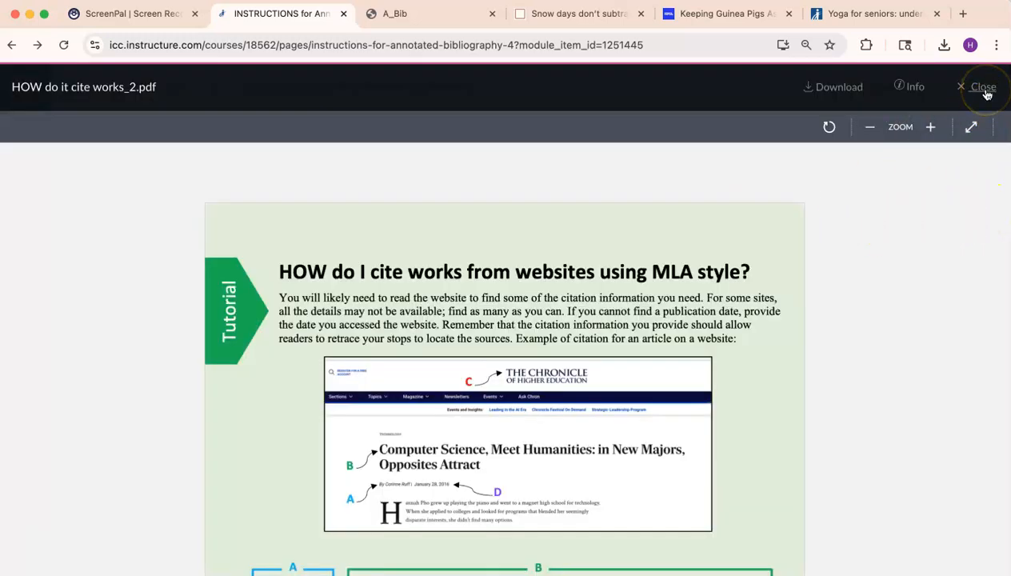
pyautogui.click(983, 88)
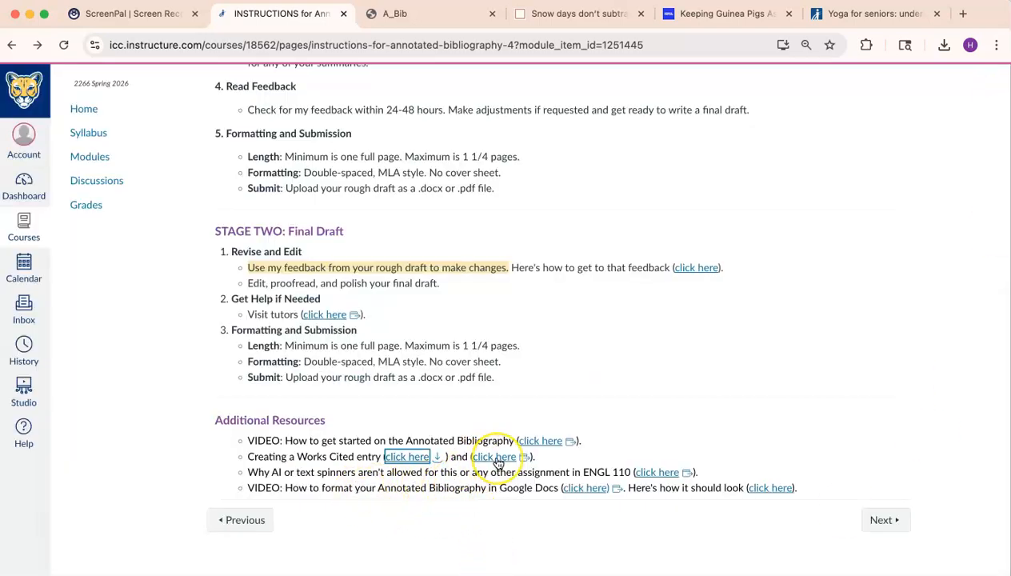
pyautogui.click(764, 490)
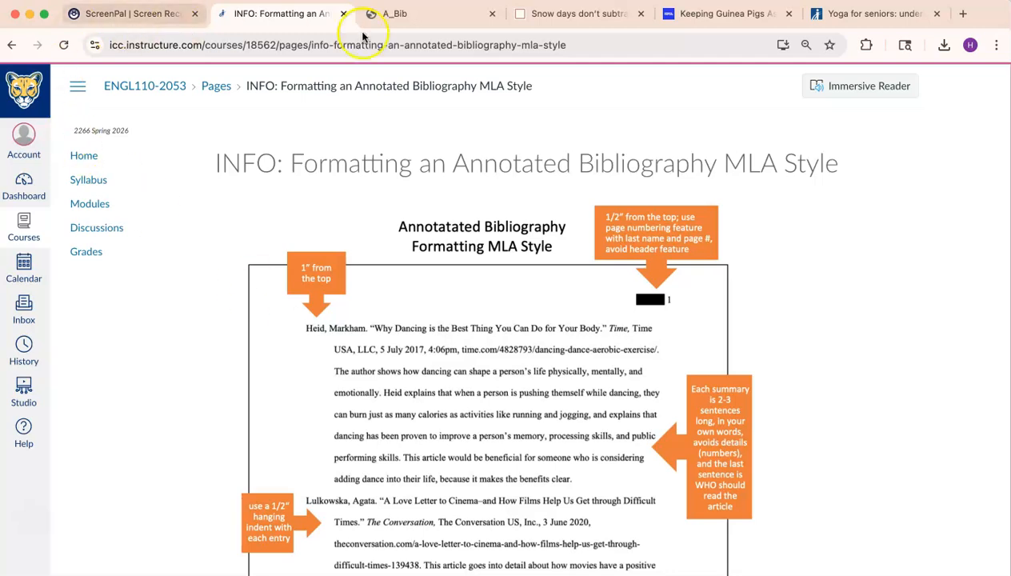
# - Return to the A_Bib document, export it as a PDF and open the downloaded file
pyautogui.click(416, 15)
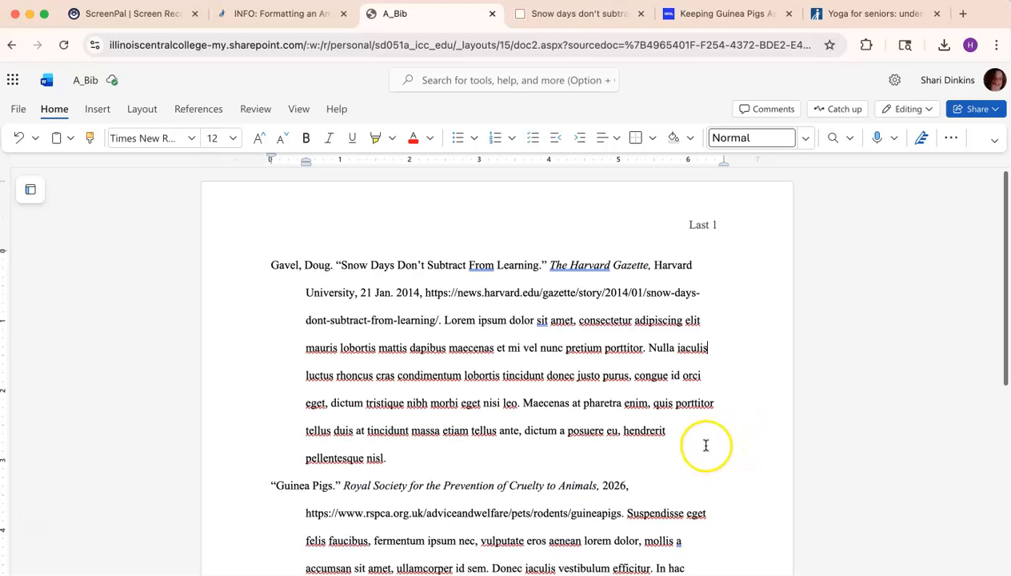
pyautogui.click(19, 112)
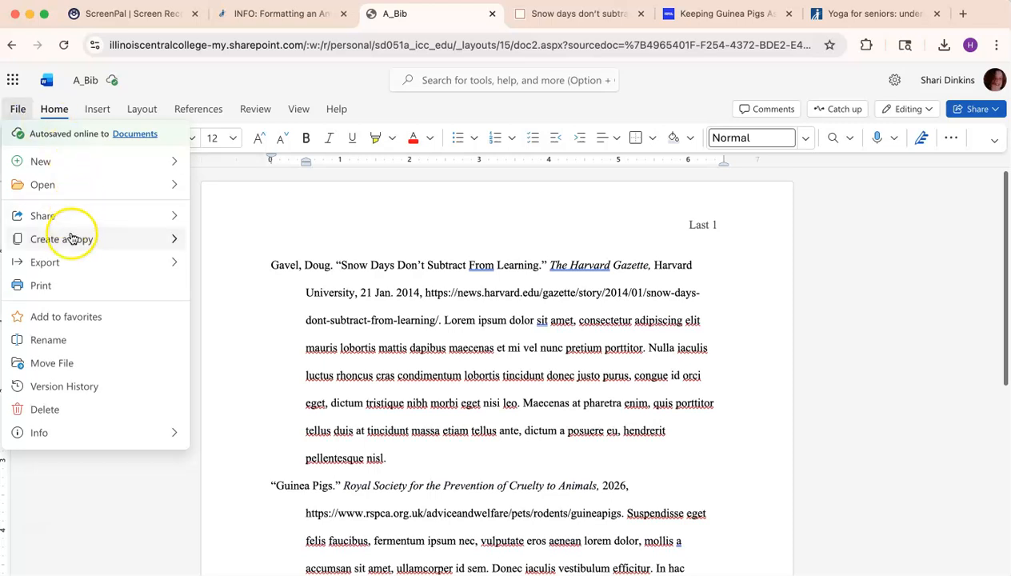
pyautogui.moveTo(69, 261)
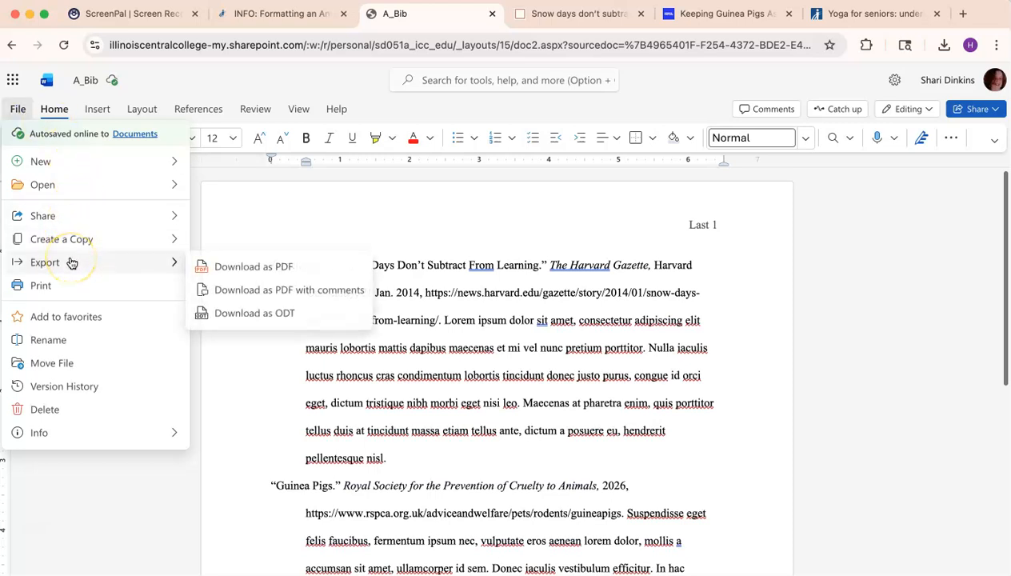
pyautogui.click(267, 269)
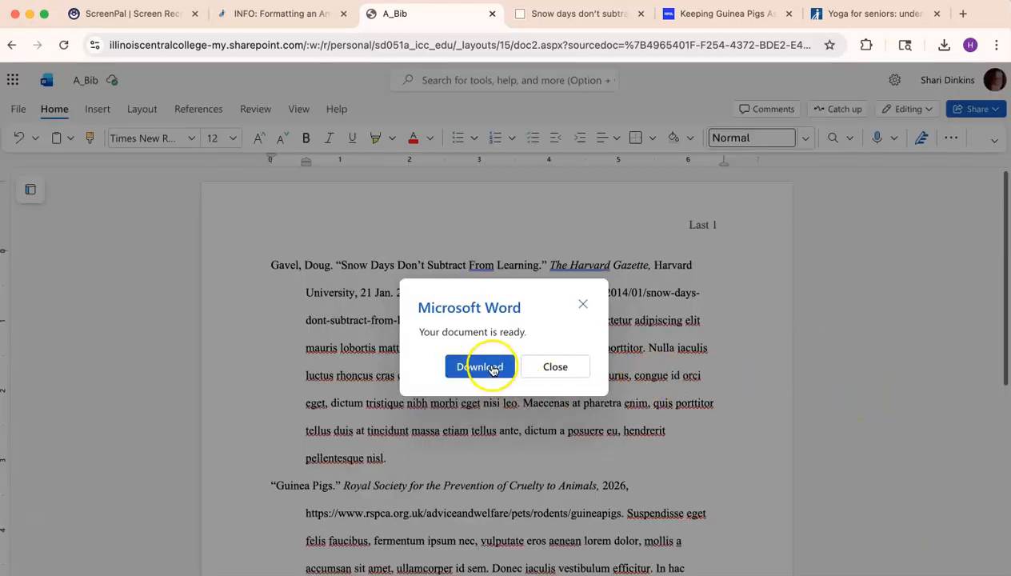
pyautogui.click(489, 367)
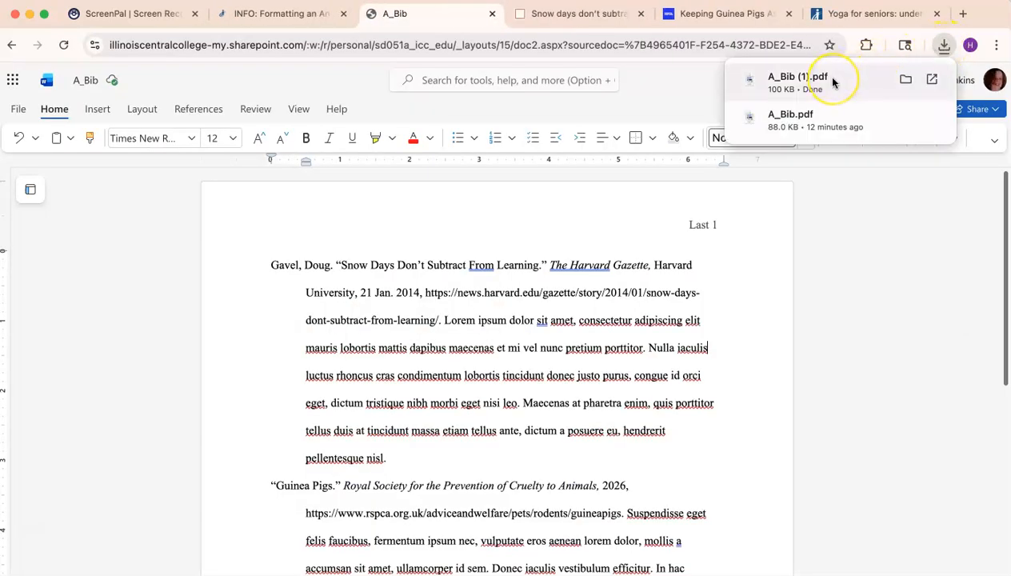
pyautogui.click(819, 78)
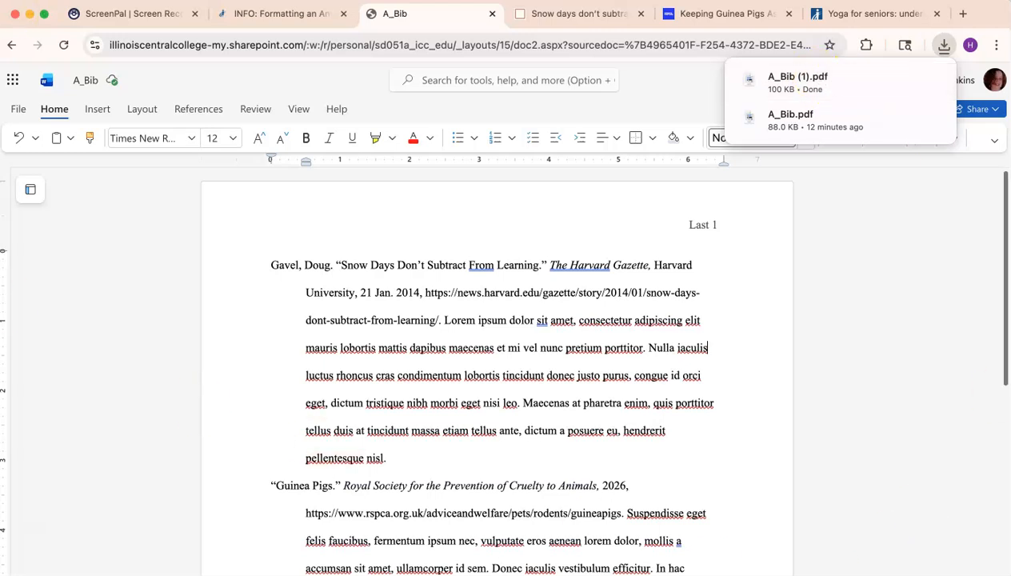
pyautogui.click(247, 23)
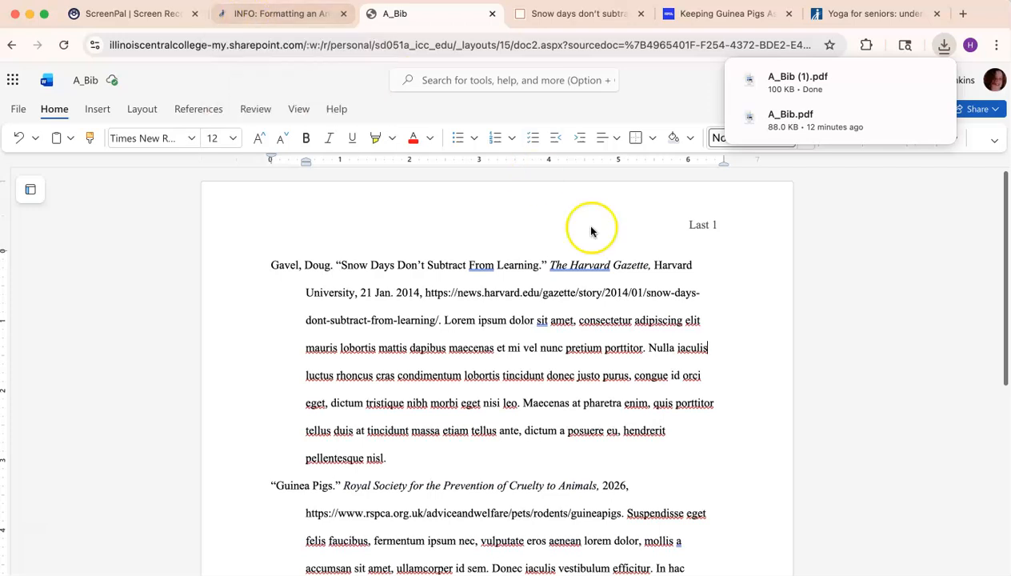